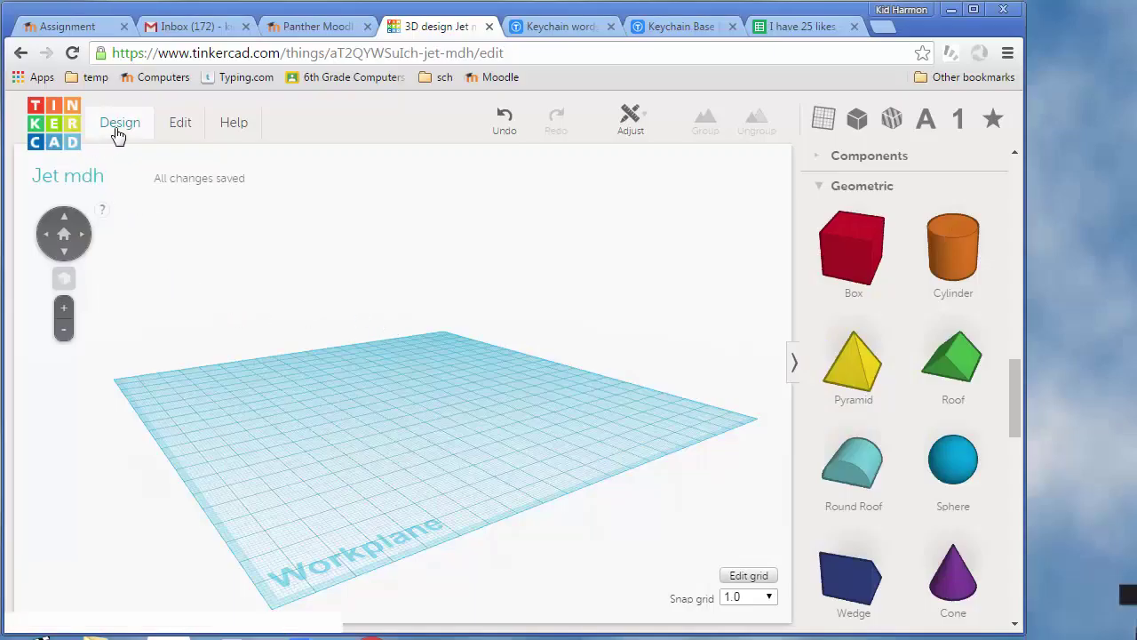
# - Save the design properties as 'Jet mdh', private, with the Attribution-ShareAlike 3.0 license
pyautogui.click(121, 126)
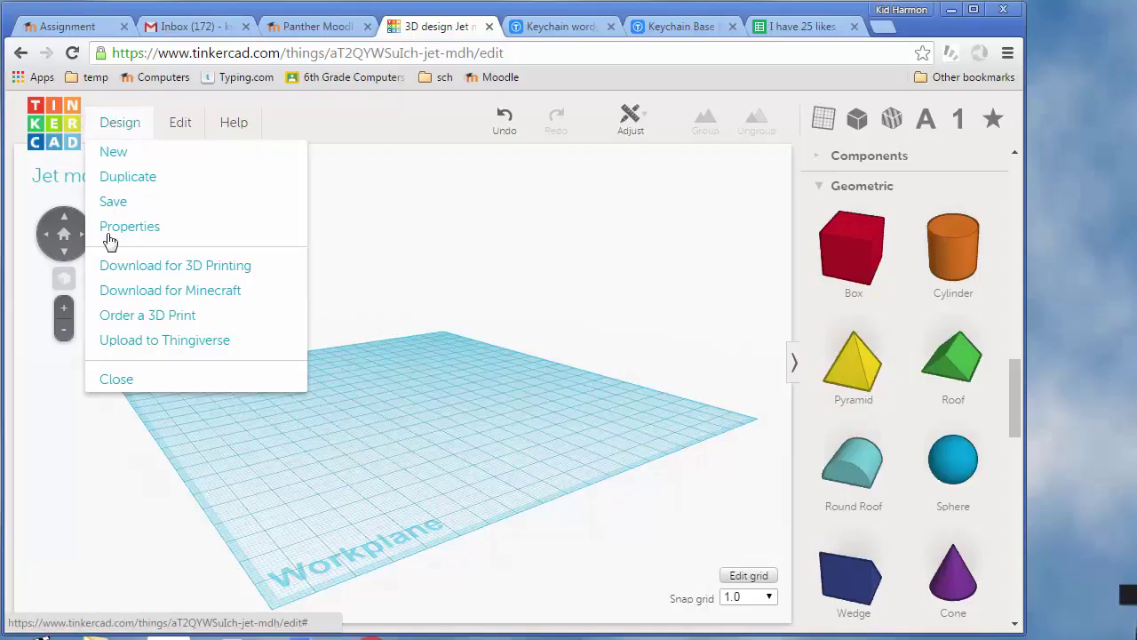
pyautogui.click(161, 233)
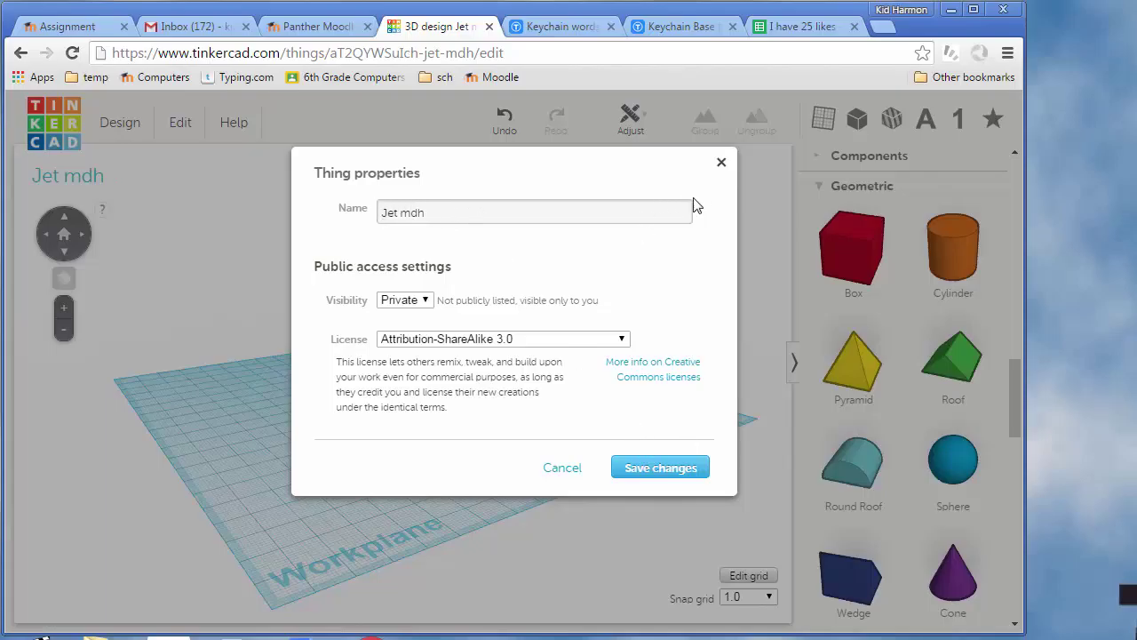
pyautogui.click(658, 468)
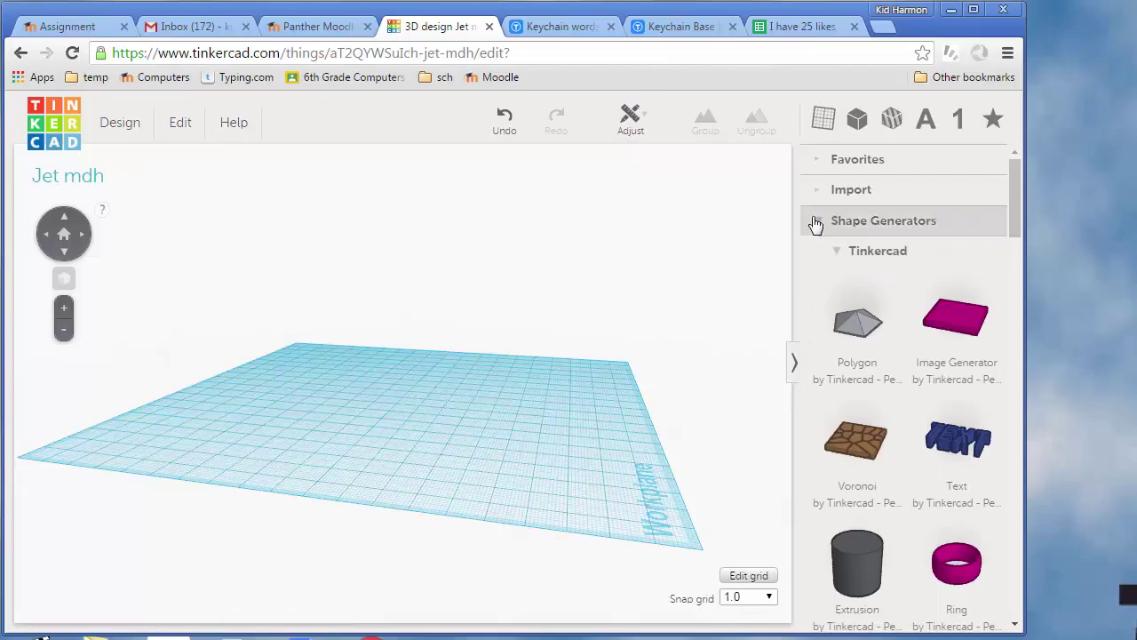
# - Add a temporary box to the workplane and place a workplane on its face
pyautogui.moveTo(1018, 208); pyautogui.dragTo(1017, 377)
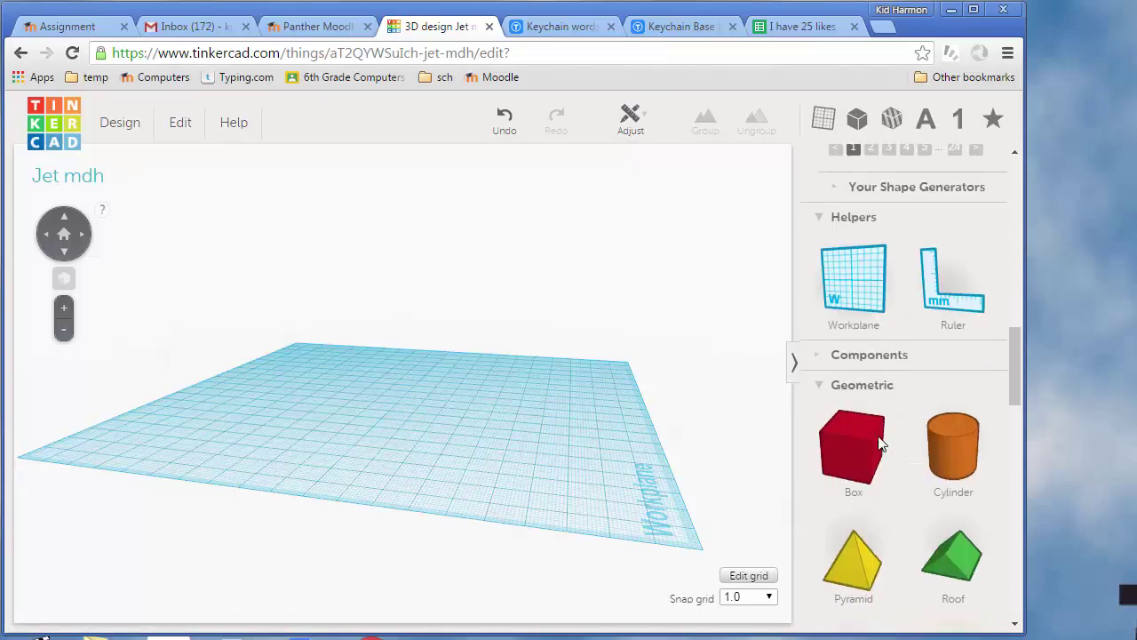
pyautogui.moveTo(646, 411); pyautogui.dragTo(367, 390)
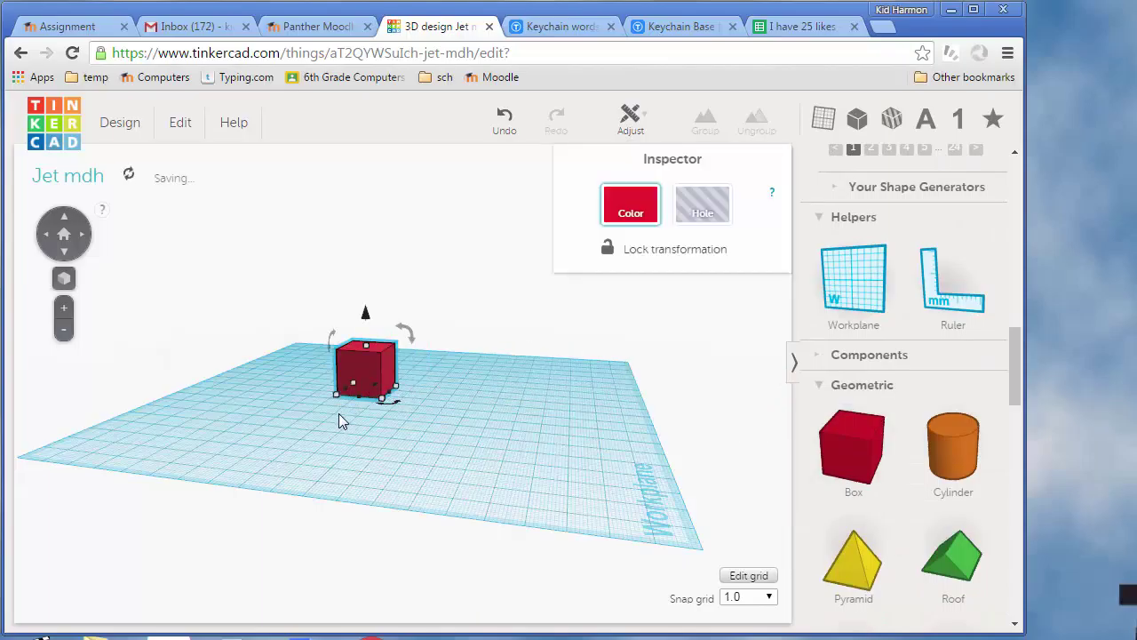
pyautogui.moveTo(528, 412); pyautogui.dragTo(388, 374, button='right')
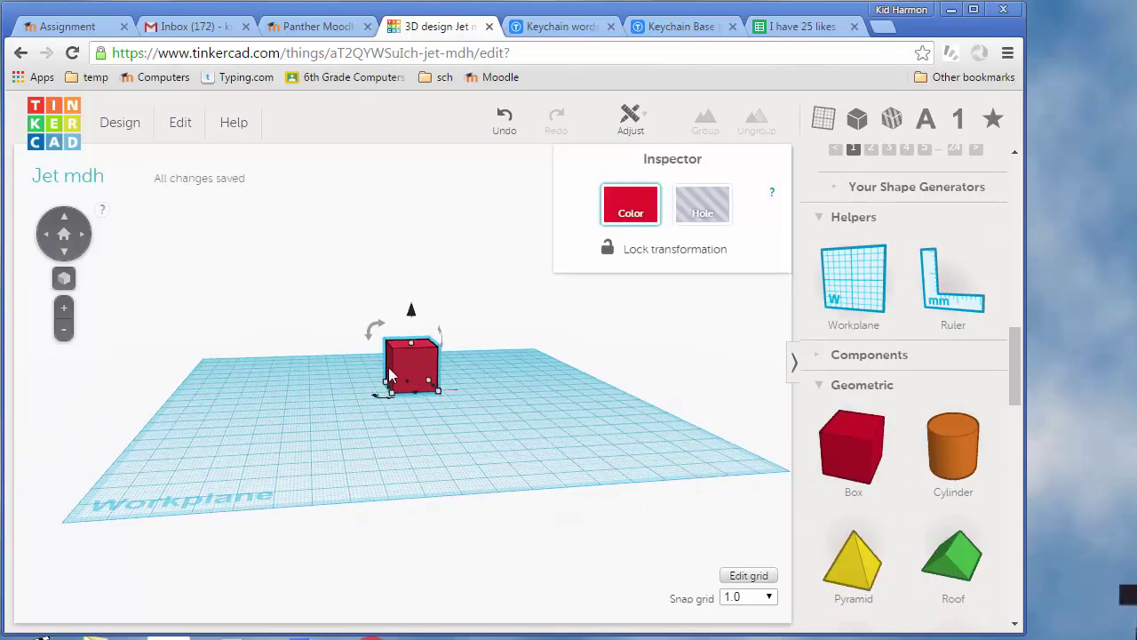
pyautogui.press('w')
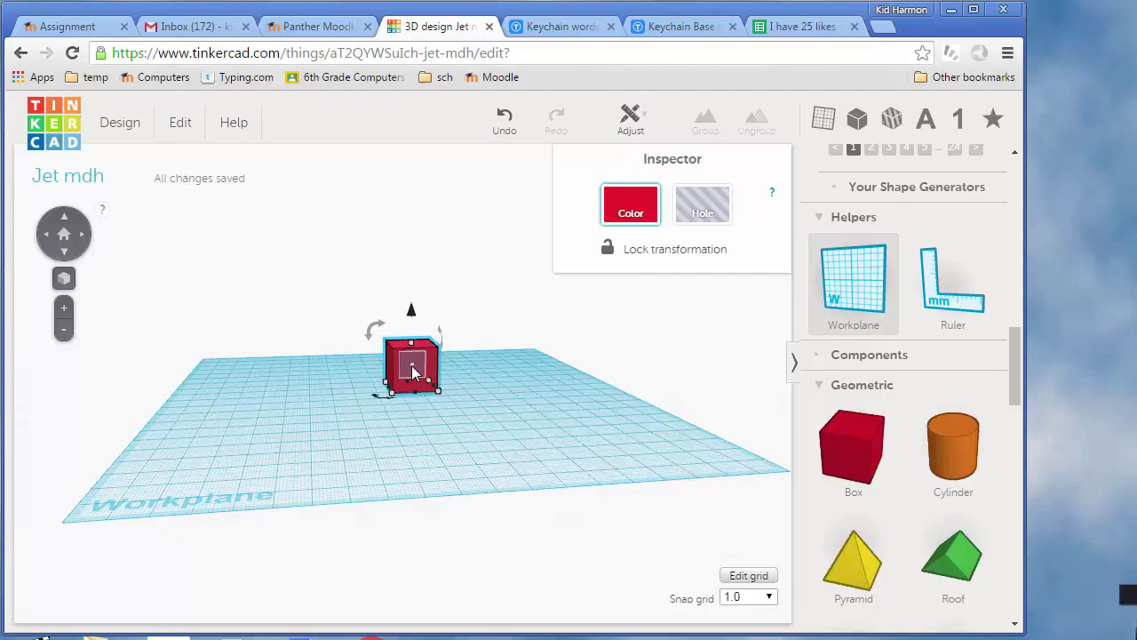
pyautogui.click(411, 365)
# - Drop a cylinder onto the box's face, scale it to 12 mm, then delete the box
pyautogui.moveTo(965, 440); pyautogui.dragTo(395, 380)
pyautogui.moveTo(570, 425); pyautogui.dragTo(400, 416, button='right')
pyautogui.scroll(2, 480, 368)
pyautogui.scroll(-2, 462, 382)
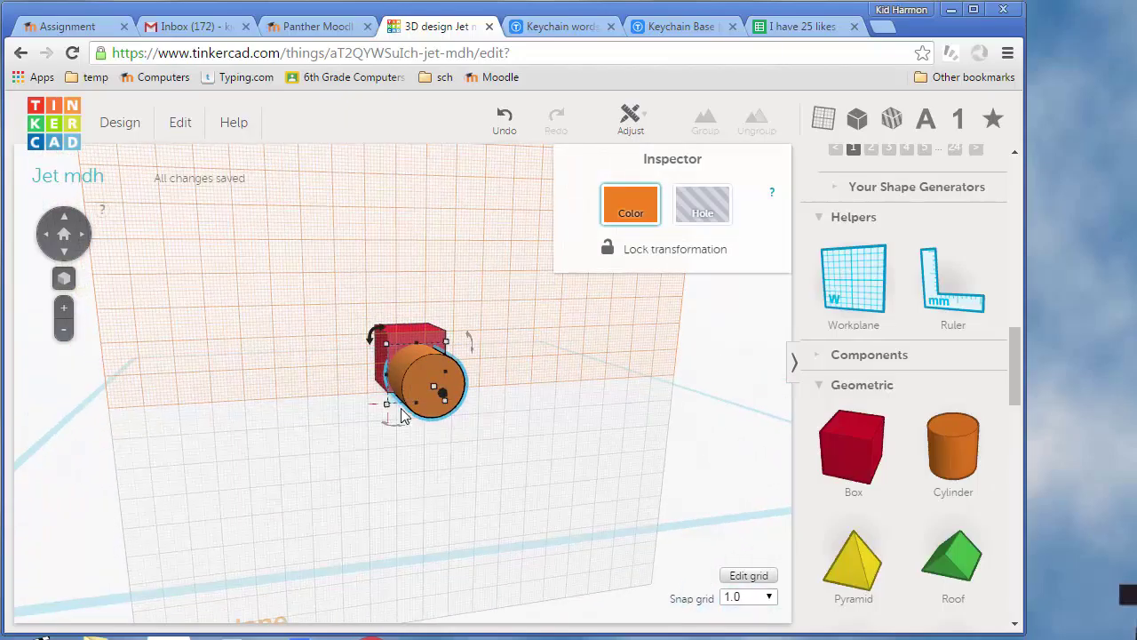
pyautogui.moveTo(388, 410)
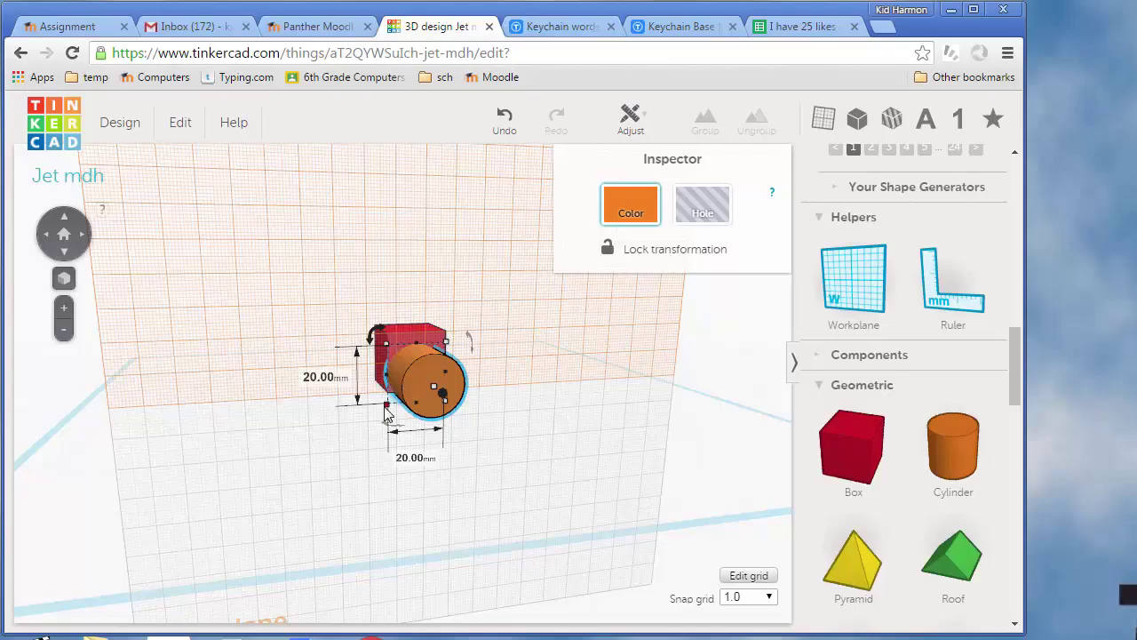
pyautogui.moveTo(397, 410); pyautogui.dragTo(447, 382)
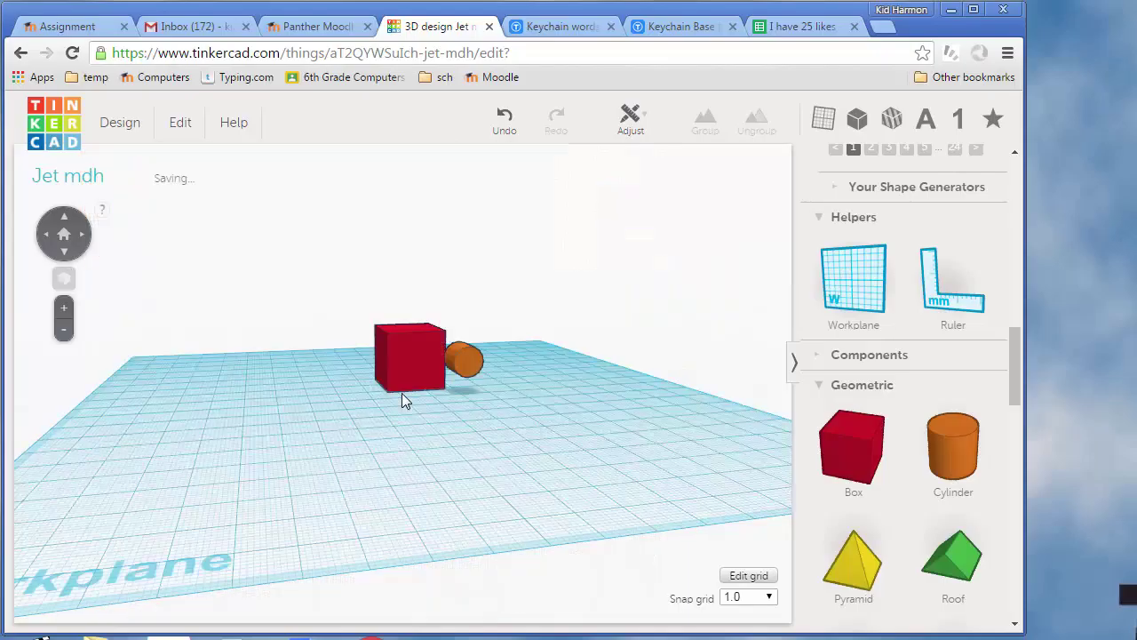
pyautogui.click(407, 378)
pyautogui.press('Delete')
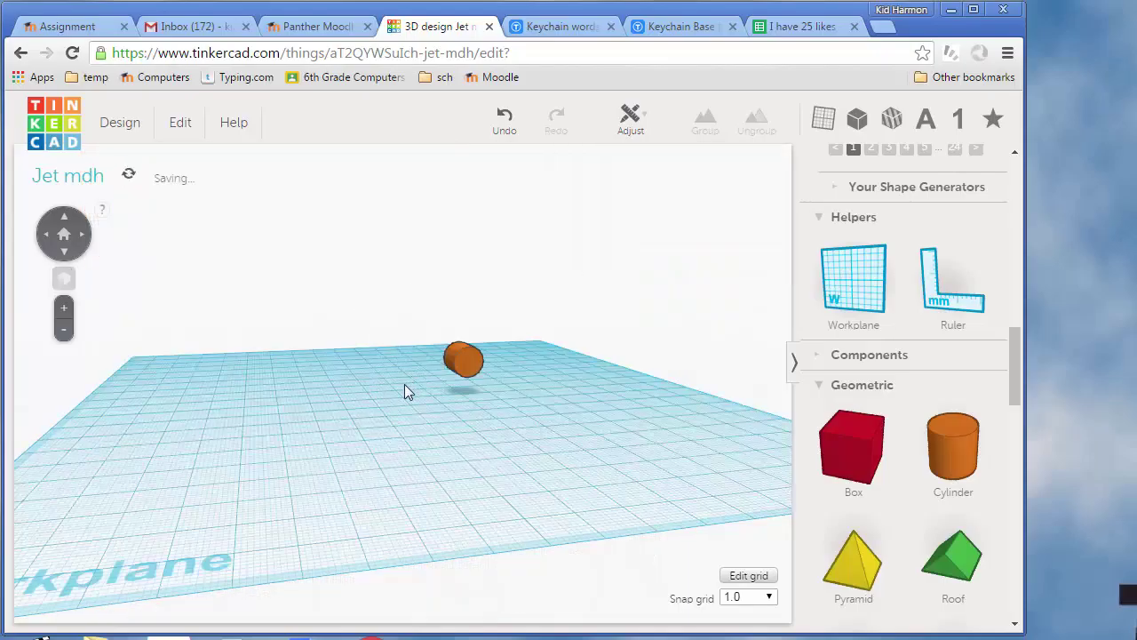
# - Lower the sideways cylinder down onto the workplane
pyautogui.moveTo(531, 397); pyautogui.dragTo(453, 361, button='right')
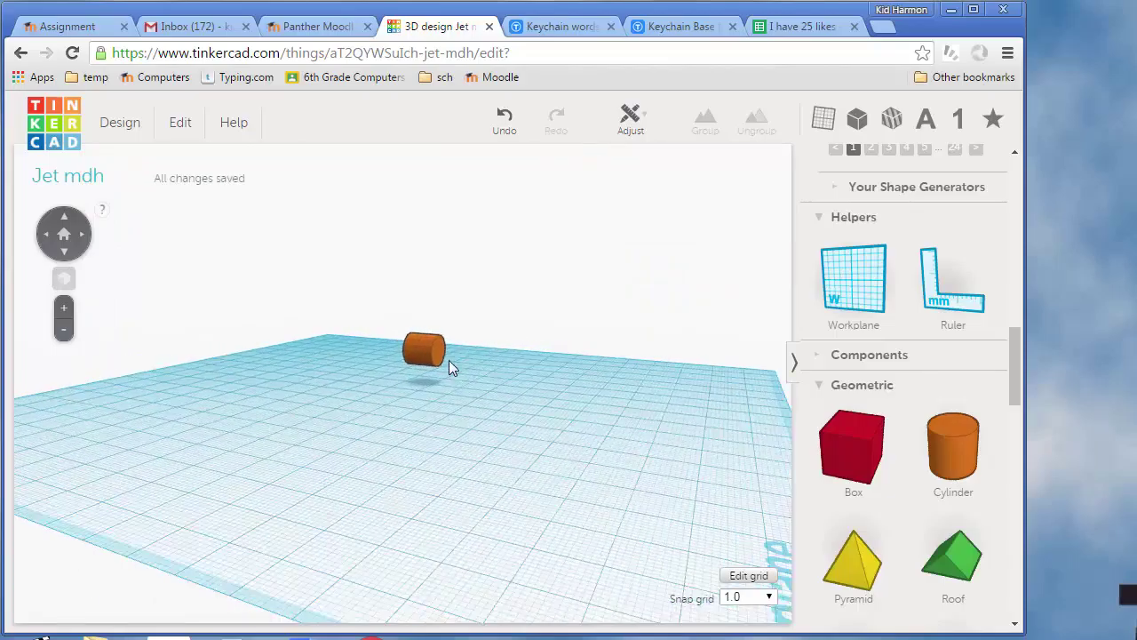
pyautogui.scroll(3, 450, 360)
pyautogui.click(429, 346)
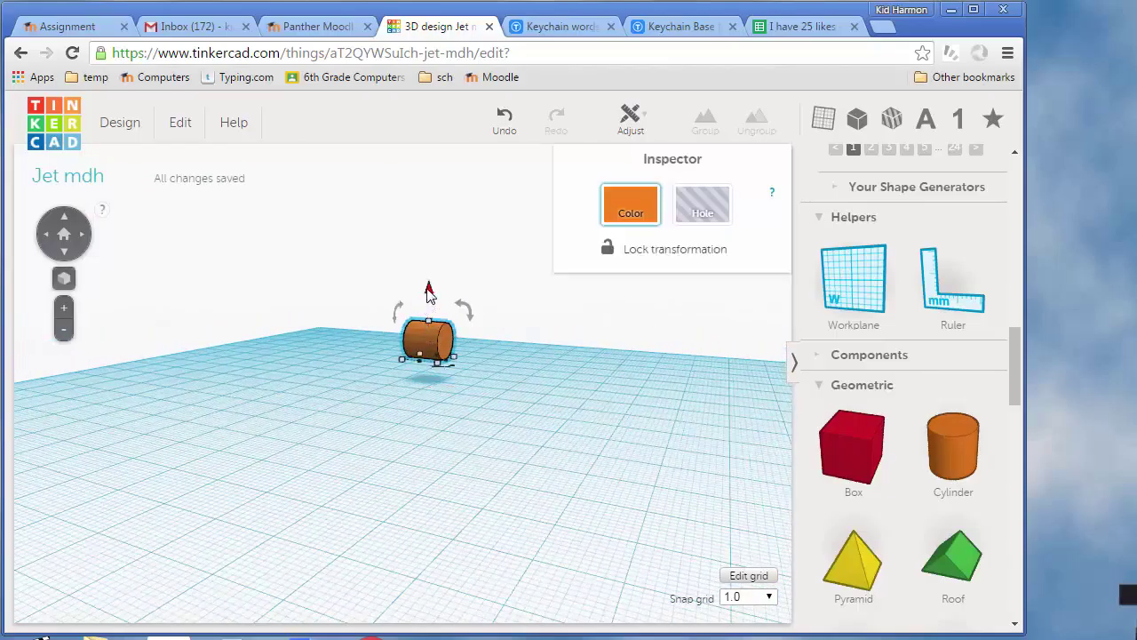
pyautogui.moveTo(435, 307); pyautogui.dragTo(436, 320)
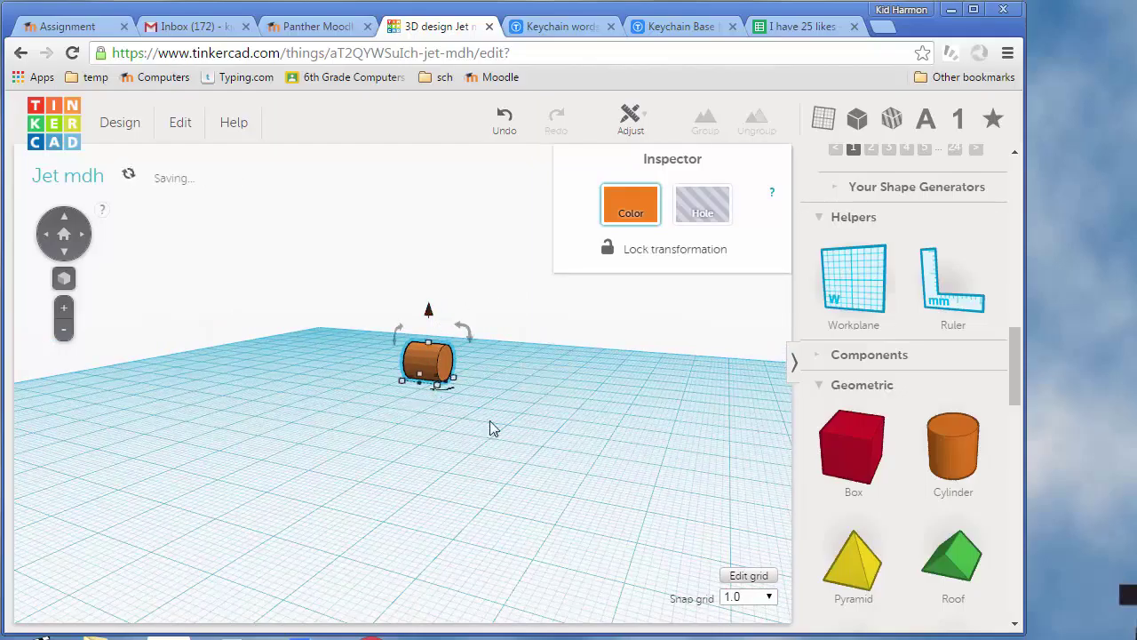
# - Lengthen the cylinder to 30 mm to form the jet body
pyautogui.moveTo(489, 423); pyautogui.dragTo(480, 371, button='right')
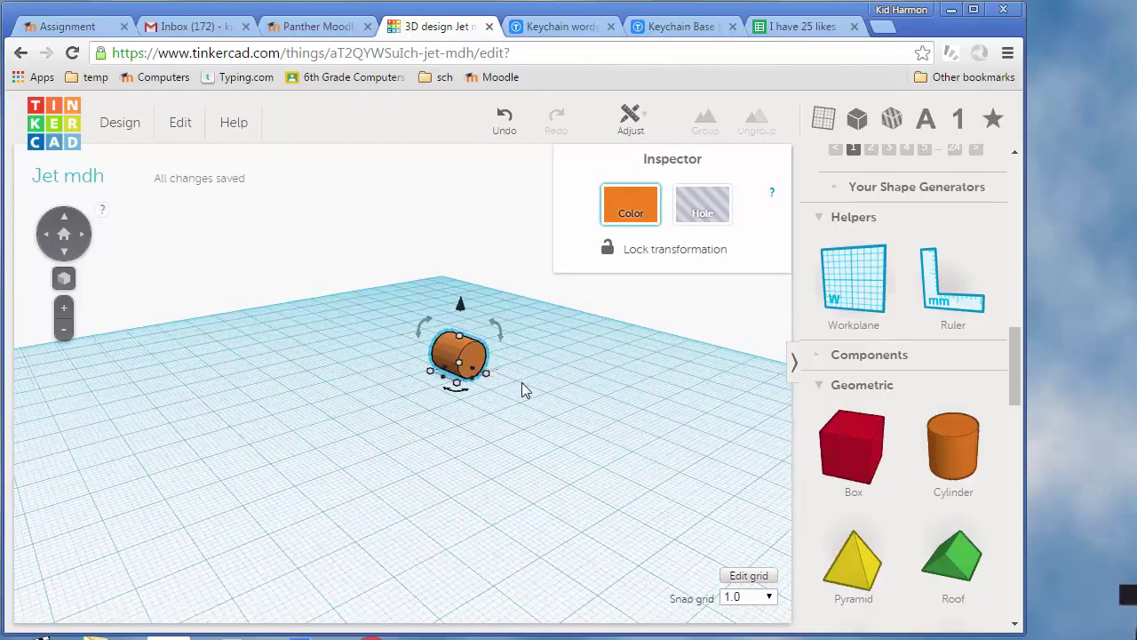
pyautogui.scroll(3, 522, 382)
pyautogui.moveTo(569, 364); pyautogui.dragTo(722, 407)
pyautogui.moveTo(721, 407); pyautogui.dragTo(545, 382, button='right')
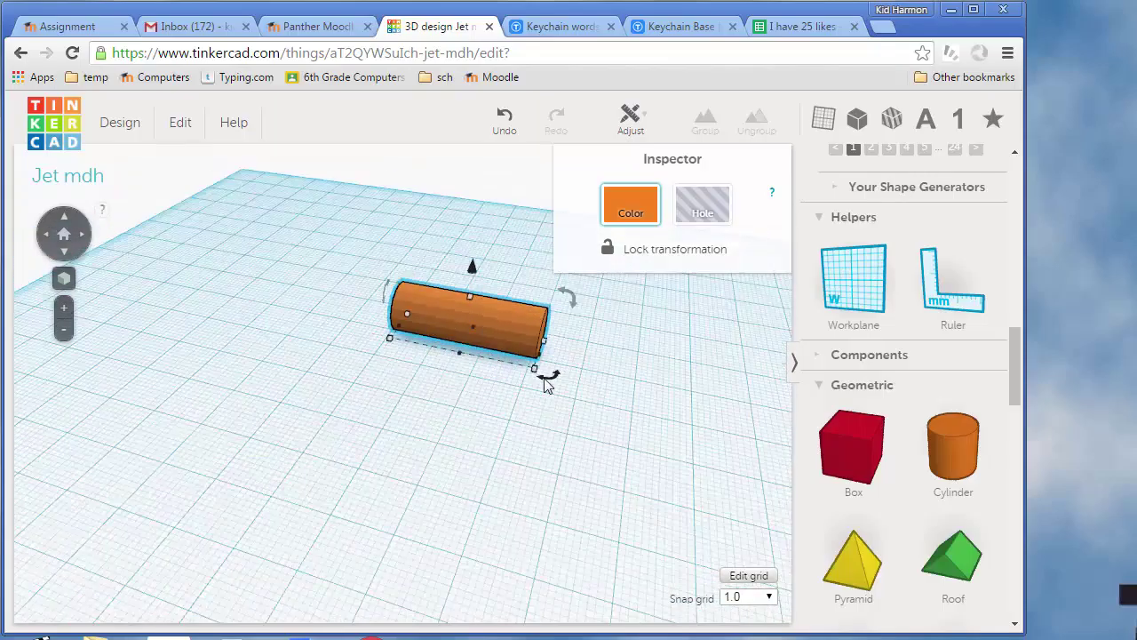
pyautogui.moveTo(630, 419); pyautogui.dragTo(685, 414, button='right')
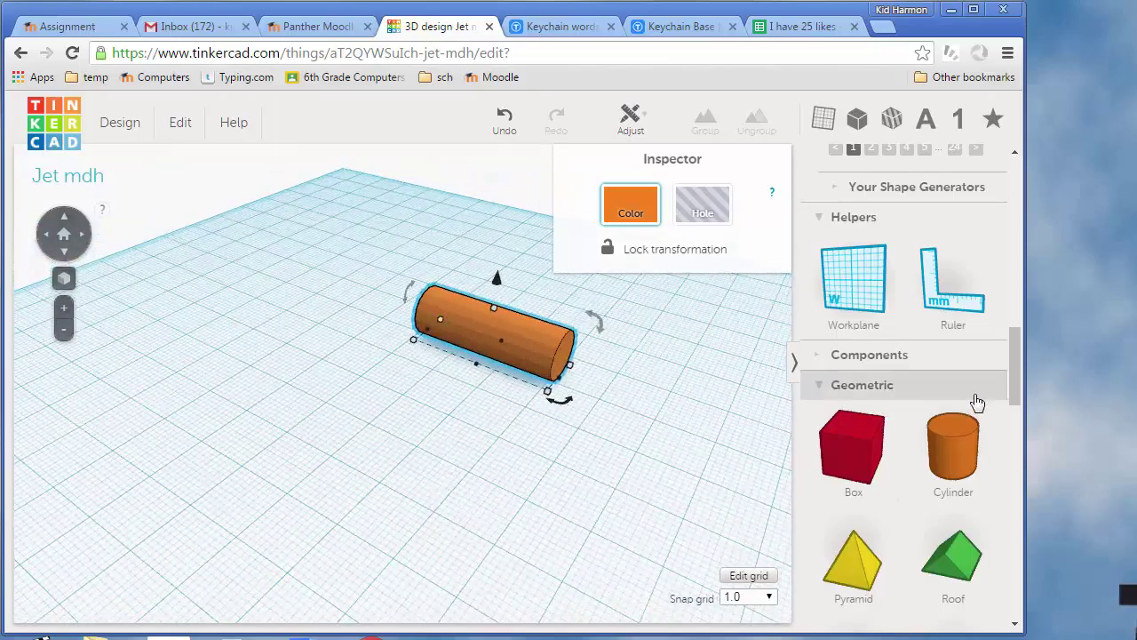
pyautogui.moveTo(1017, 383); pyautogui.dragTo(993, 439)
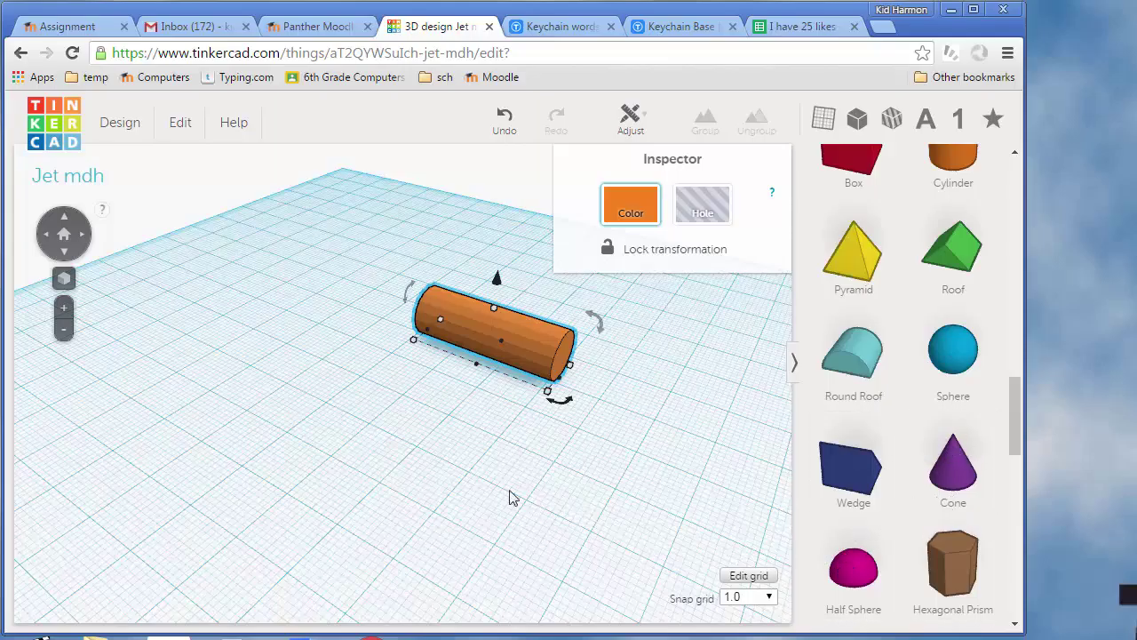
pyautogui.moveTo(513, 498); pyautogui.dragTo(784, 417, button='right')
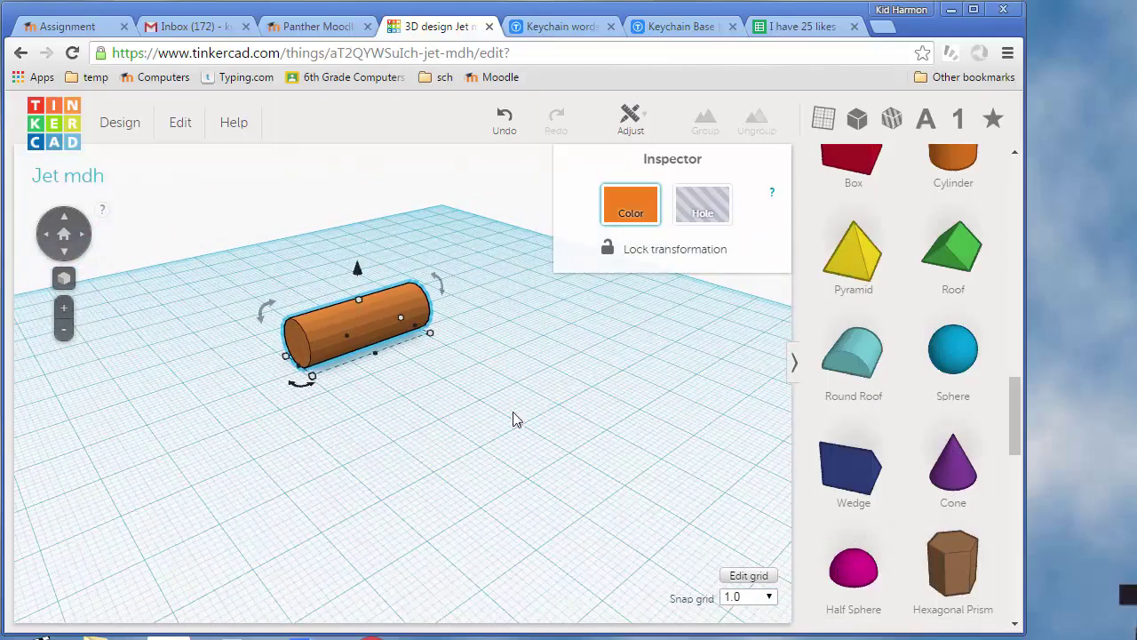
# - Place a workplane on the cylinder's end face and add a cone there
pyautogui.press('w')
pyautogui.click(298, 348)
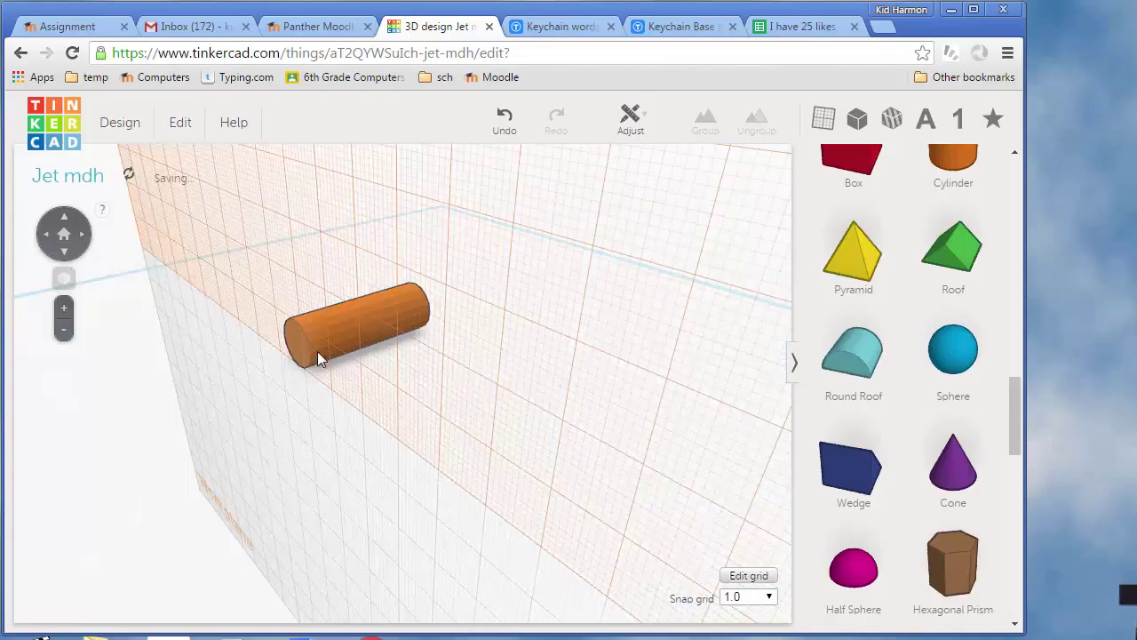
pyautogui.moveTo(958, 465); pyautogui.dragTo(292, 348)
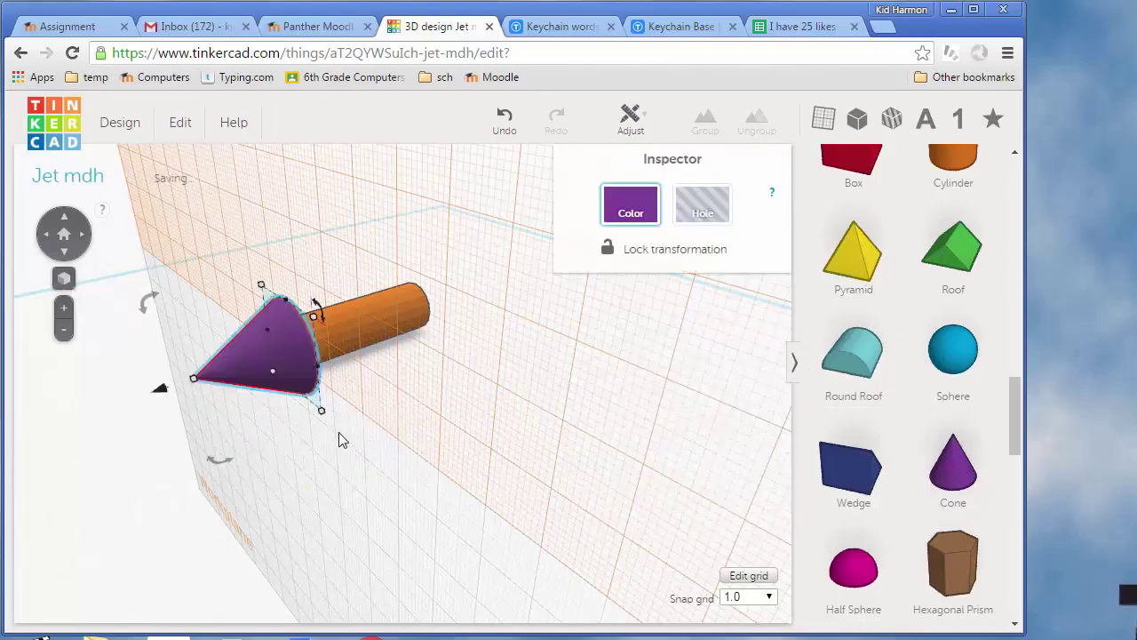
pyautogui.moveTo(341, 436); pyautogui.dragTo(330, 337, button='right')
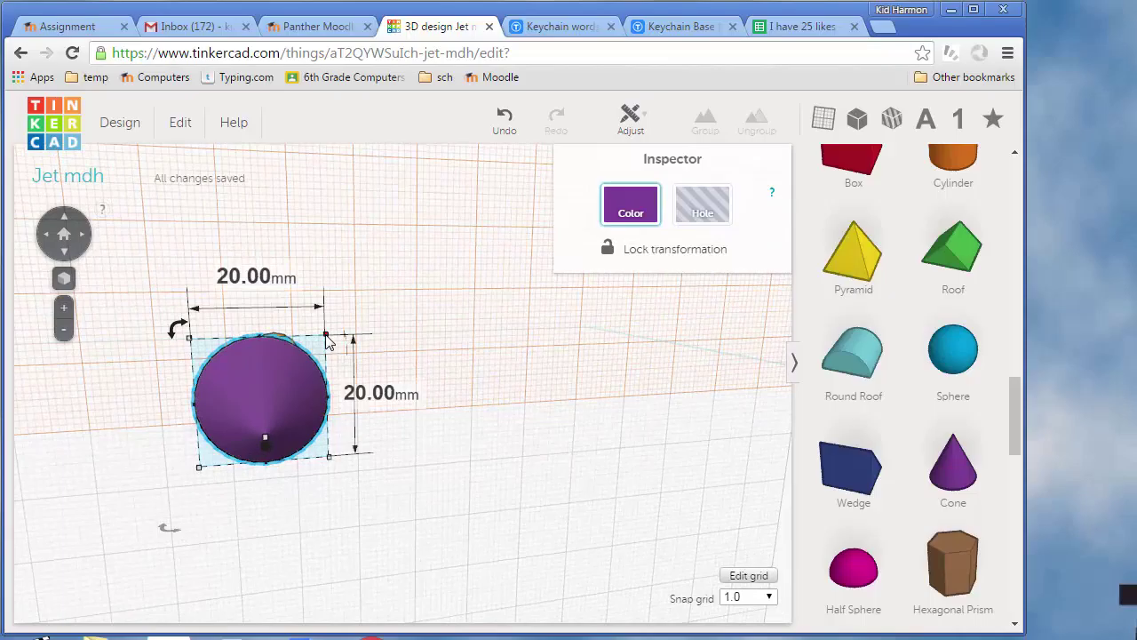
# - Shrink the cone to 10 mm and nudge it into the cylinder's end
pyautogui.moveTo(328, 340); pyautogui.dragTo(235, 400)
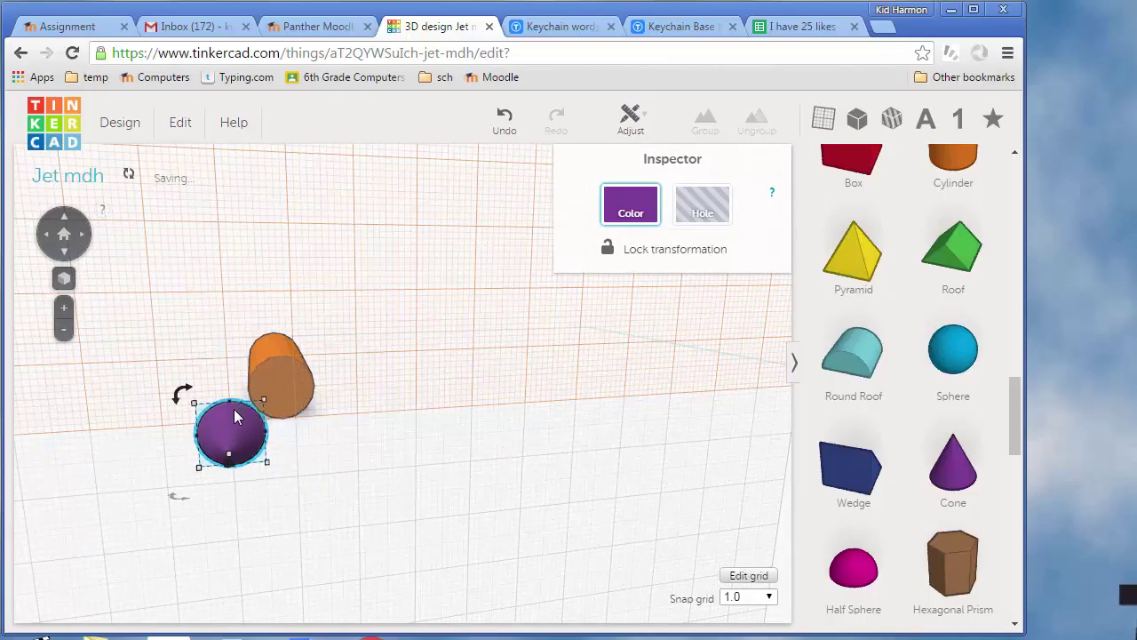
pyautogui.moveTo(249, 472); pyautogui.dragTo(482, 490, button='right')
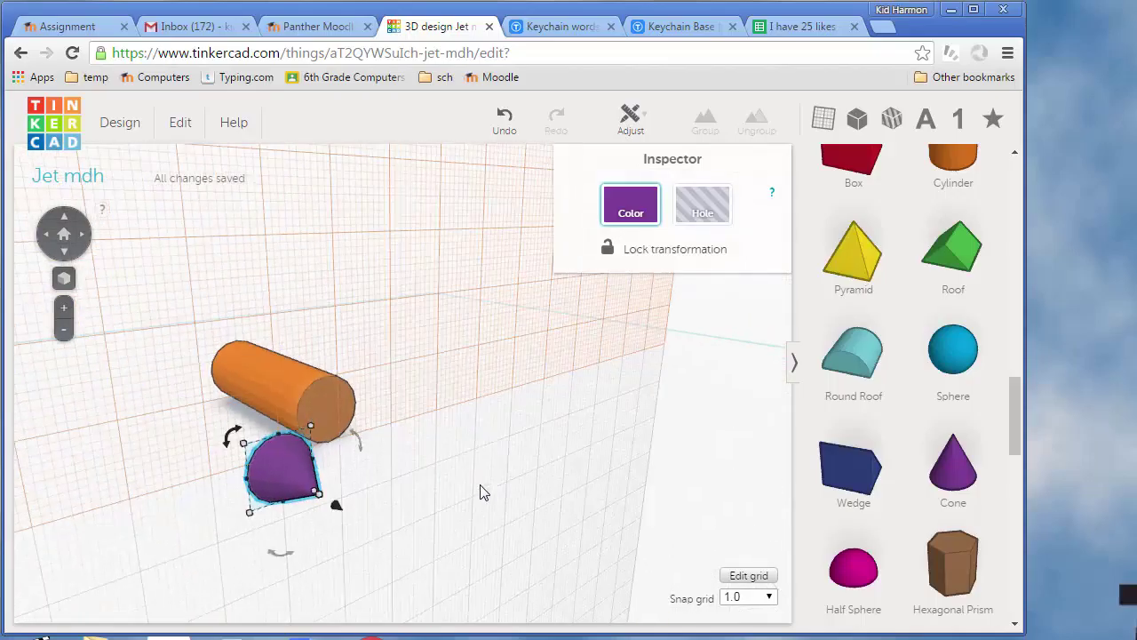
pyautogui.press('Up')
pyautogui.press('Up')
pyautogui.press('Up')
pyautogui.press('Up')
pyautogui.press('Up')
pyautogui.press('Up')
pyautogui.press('Up')
pyautogui.press('Up')
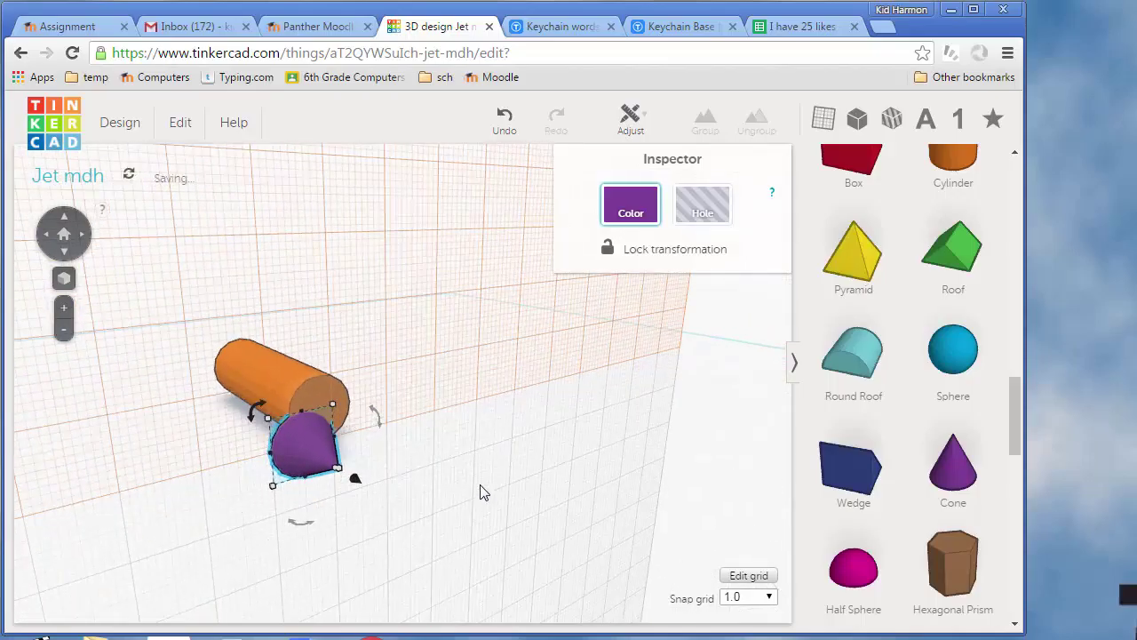
pyautogui.press('Up')
pyautogui.press('Up')
pyautogui.press('Up')
pyautogui.press('Up')
pyautogui.press('Up')
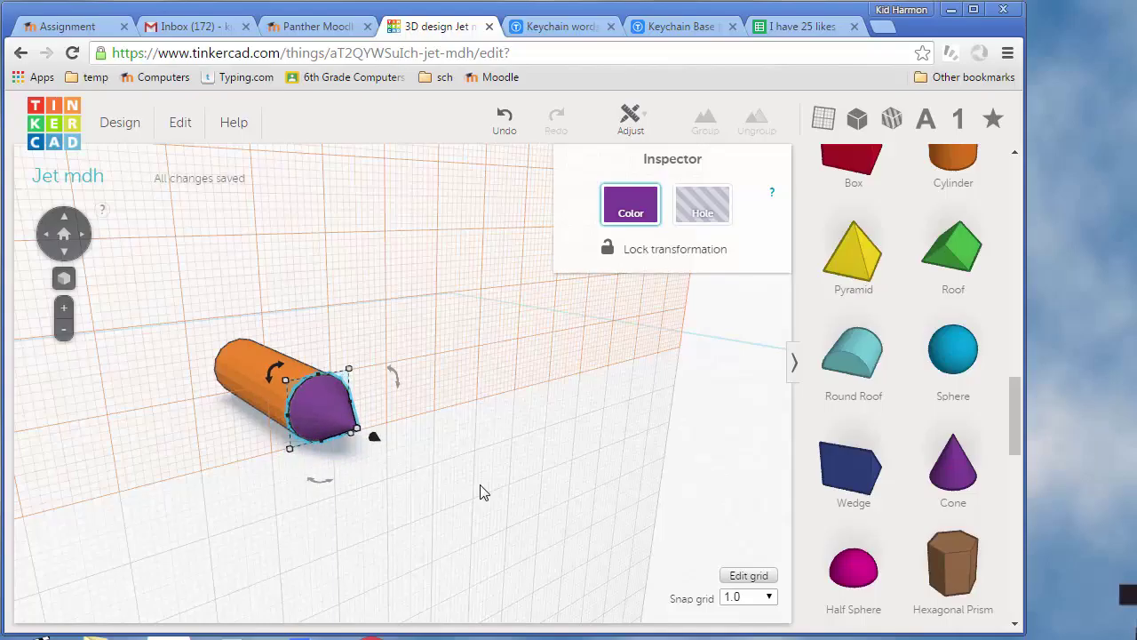
pyautogui.moveTo(480, 492); pyautogui.dragTo(469, 452, button='right')
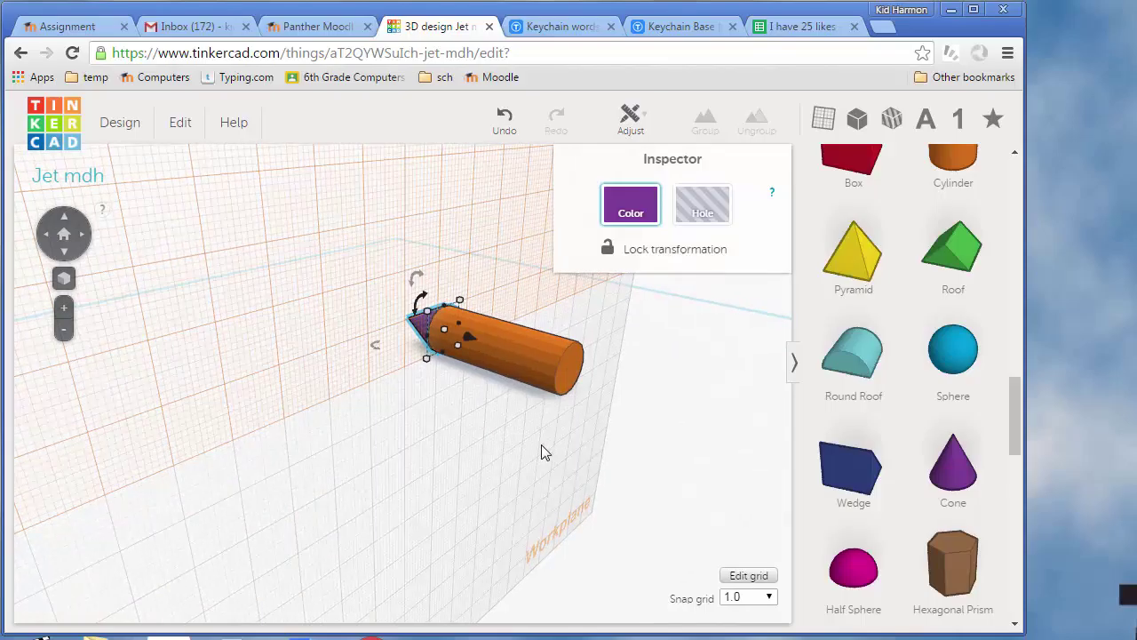
# - Add a wedge beside the cylinder, rotate it to -90° and flatten it to 4 mm
pyautogui.click(500, 447)
pyautogui.moveTo(501, 447); pyautogui.dragTo(675, 462, button='right')
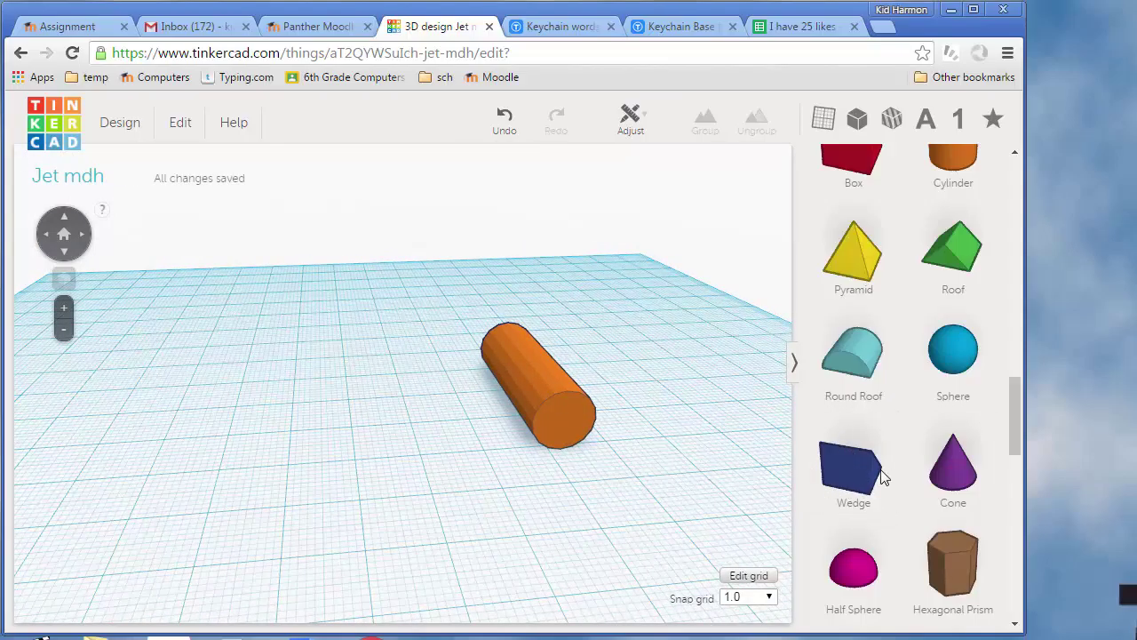
pyautogui.moveTo(853, 478); pyautogui.dragTo(361, 463)
pyautogui.moveTo(361, 463); pyautogui.dragTo(412, 502, button='right')
pyautogui.moveTo(413, 532); pyautogui.dragTo(531, 465)
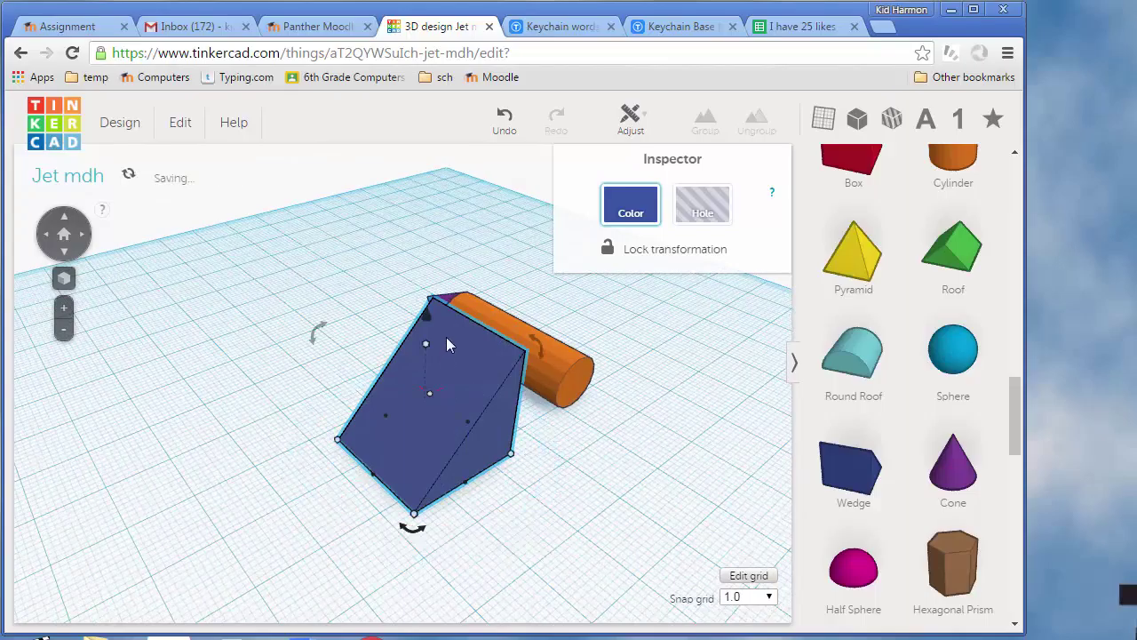
pyautogui.moveTo(424, 347); pyautogui.dragTo(423, 433)
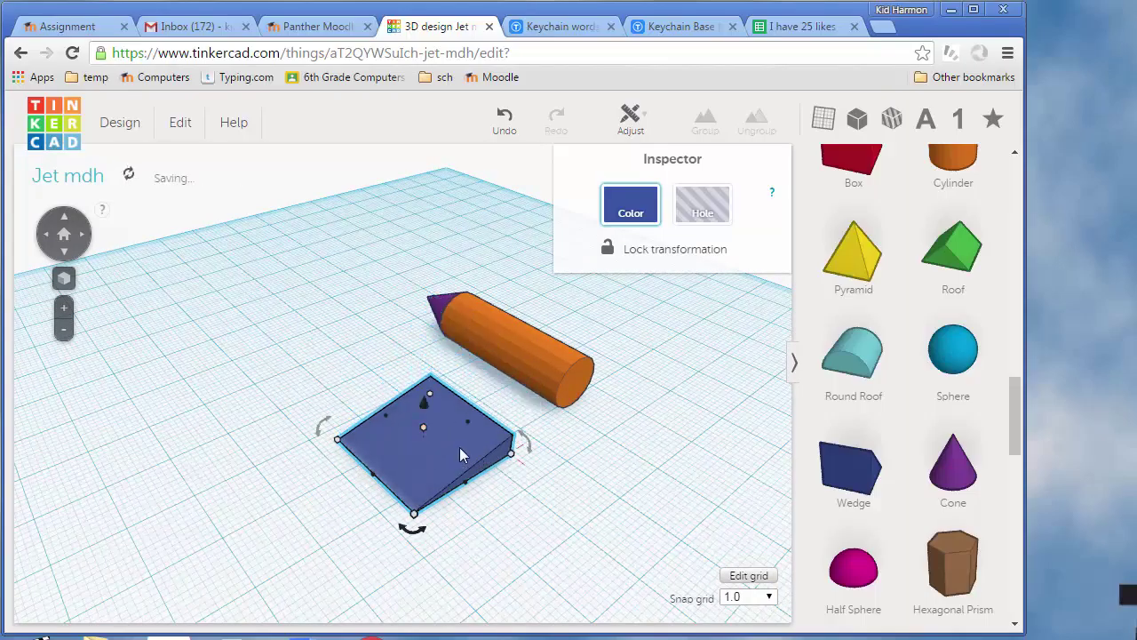
# - Nudge the wedge until it overlaps the cylinder, then flip it about 180°
pyautogui.moveTo(644, 485); pyautogui.dragTo(495, 475, button='right')
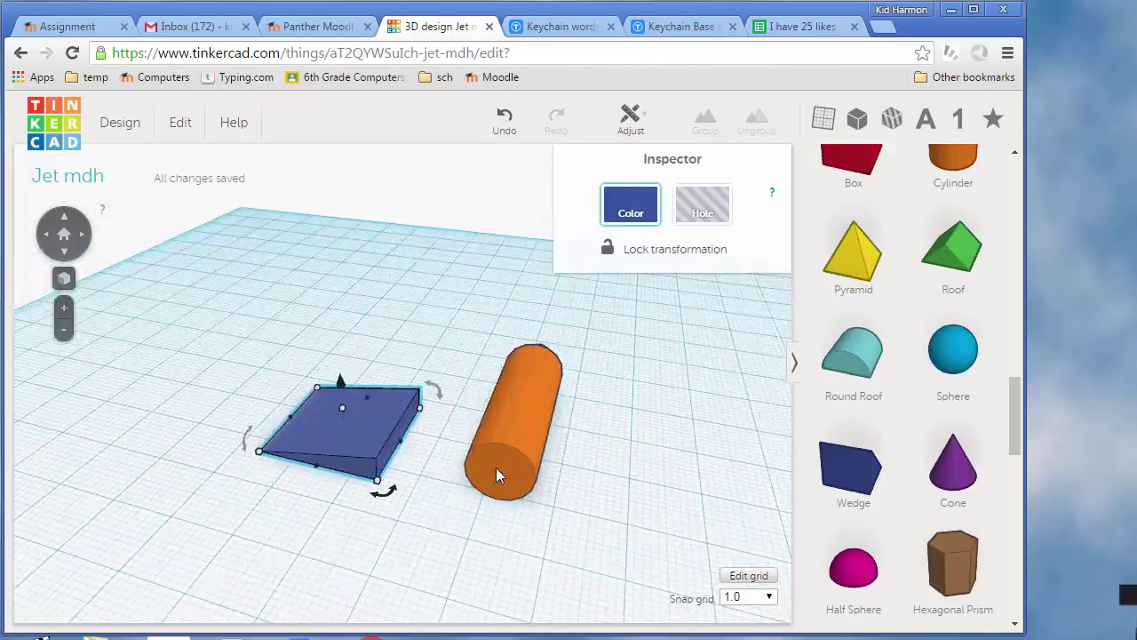
pyautogui.press('Right')
pyautogui.press('Right')
pyautogui.press('Right')
pyautogui.press('Right')
pyautogui.press('Right')
pyautogui.press('Right')
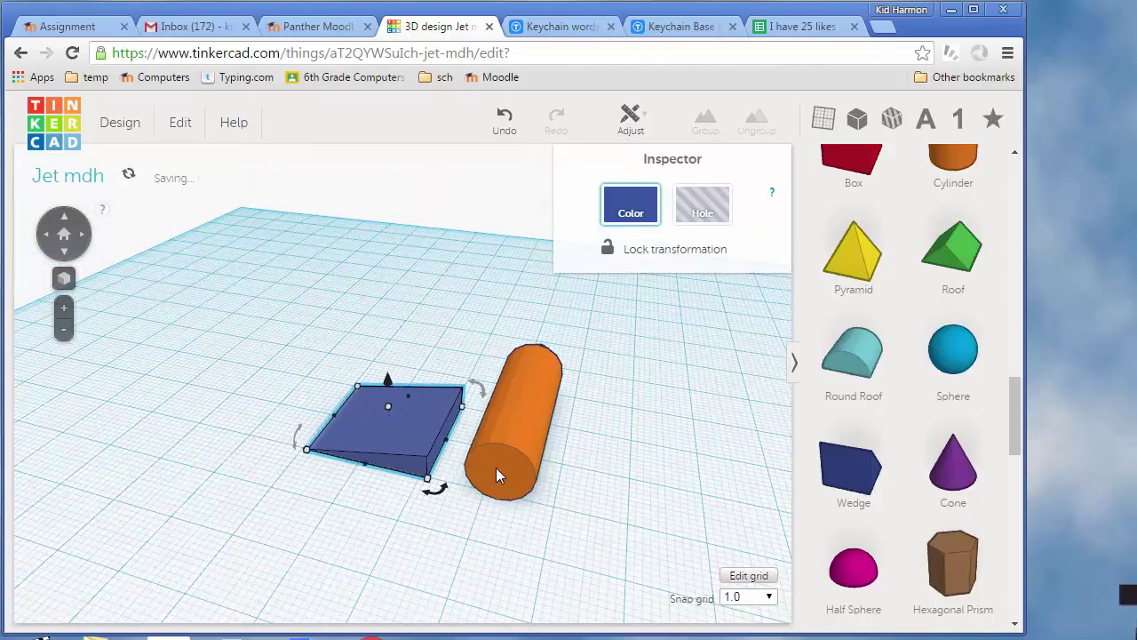
pyautogui.press('Right')
pyautogui.press('Right')
pyautogui.press('Right')
pyautogui.press('Right')
pyautogui.press('Right')
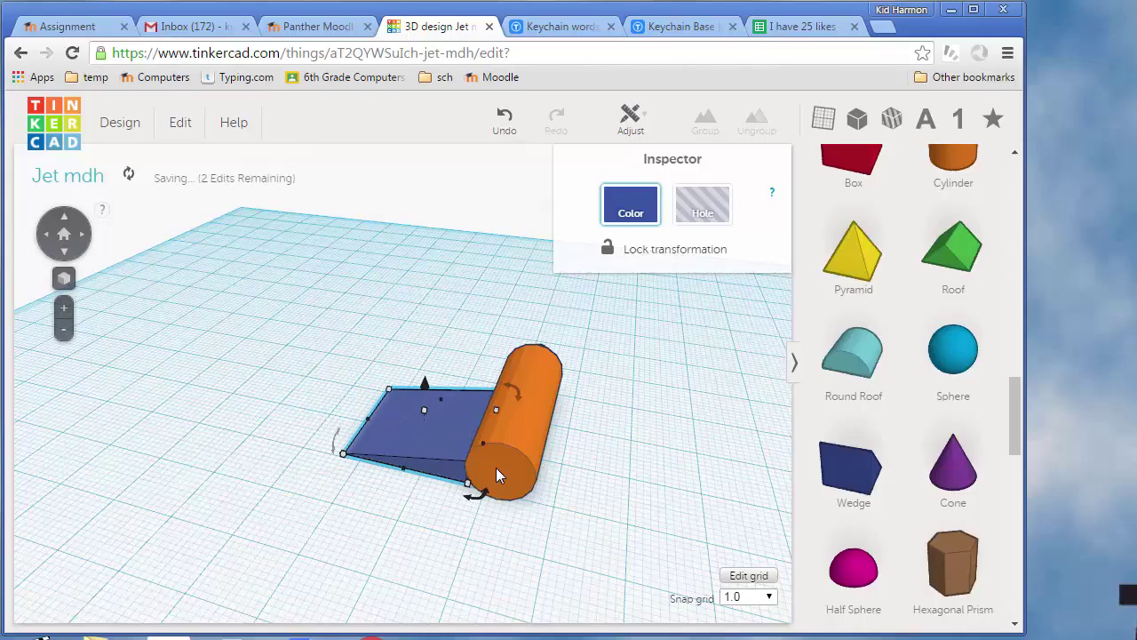
pyautogui.moveTo(320, 513); pyautogui.dragTo(397, 398, button='right')
pyautogui.press('Right')
pyautogui.press('Right')
pyautogui.press('Right')
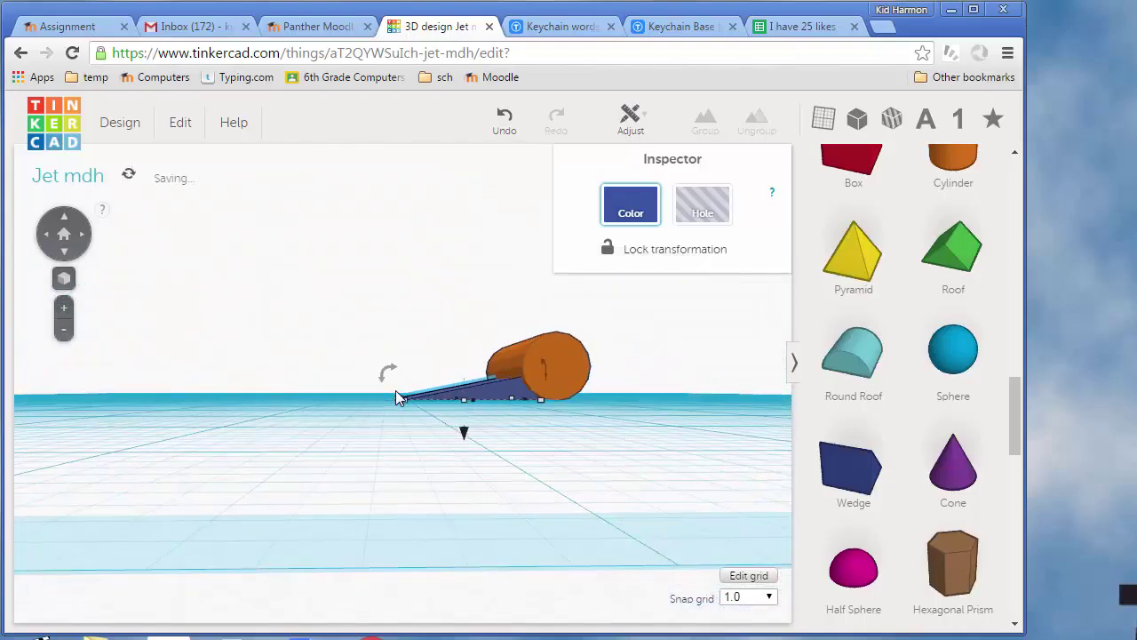
pyautogui.moveTo(446, 345); pyautogui.dragTo(391, 490, button='right')
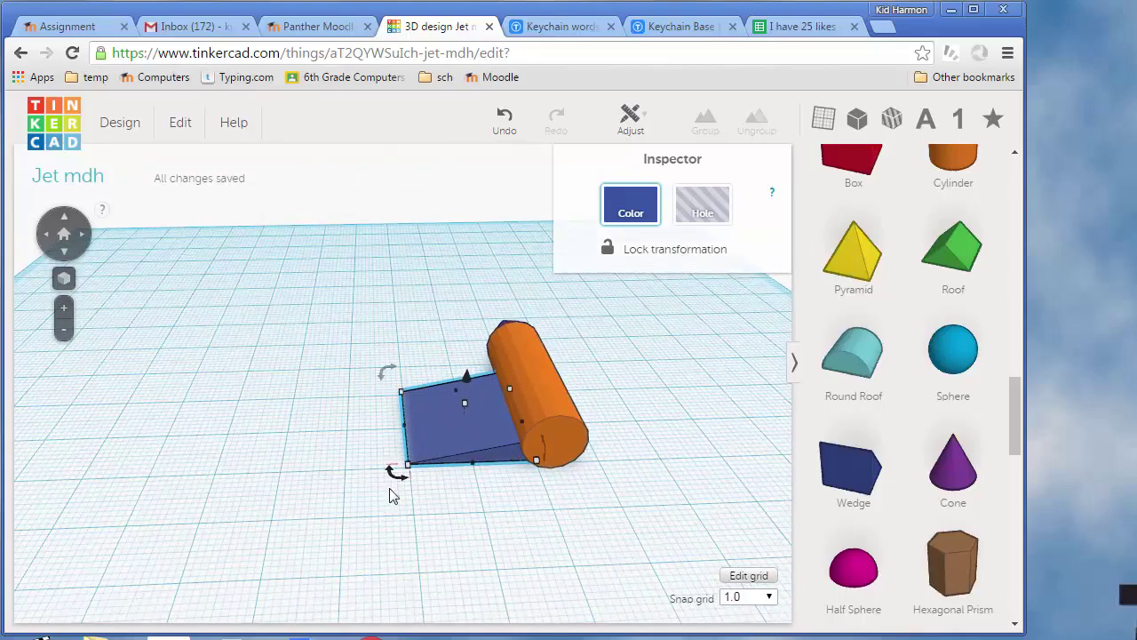
pyautogui.moveTo(543, 530); pyautogui.dragTo(484, 392, button='right')
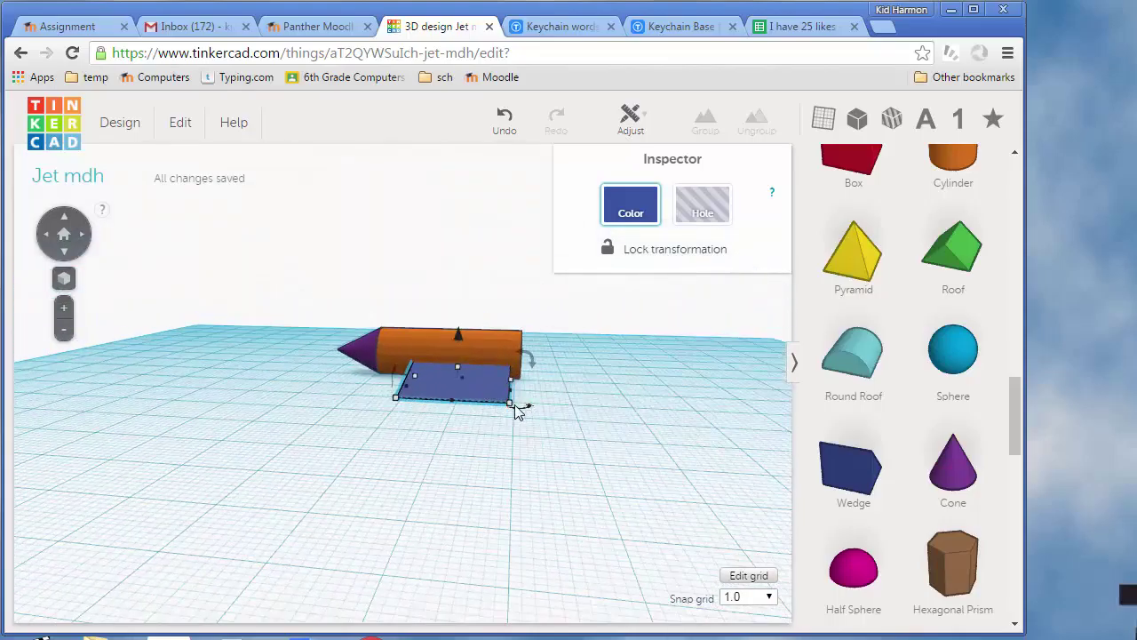
pyautogui.moveTo(534, 364); pyautogui.dragTo(385, 372)
pyautogui.moveTo(553, 382); pyautogui.dragTo(520, 458, button='right')
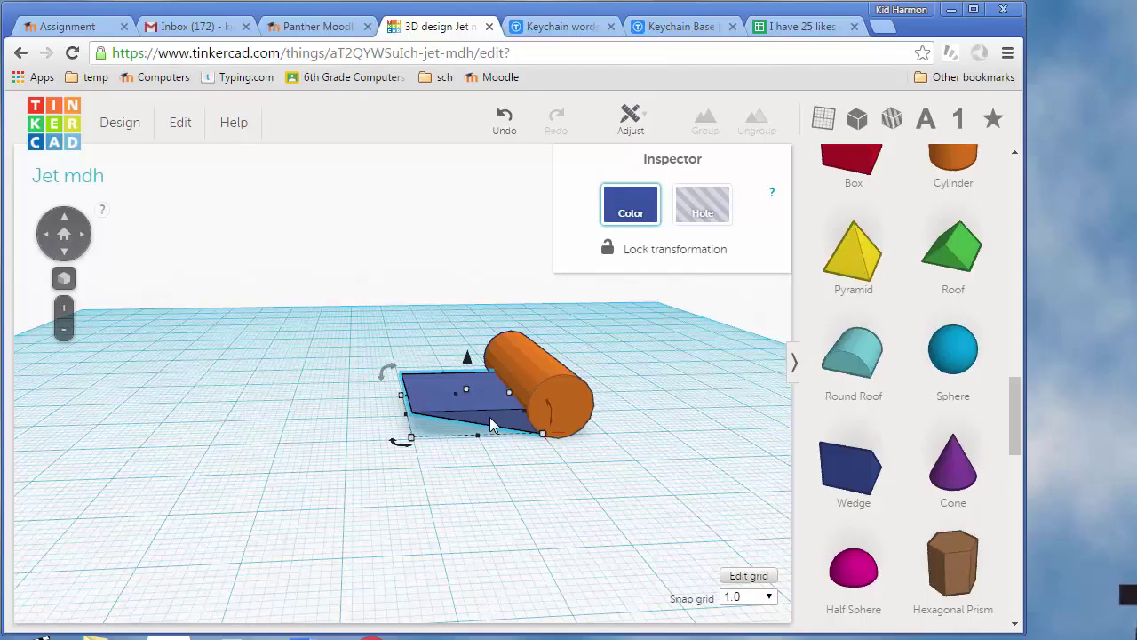
# - Rotate the second wedge and slide it out to the cylinder's other side
pyautogui.moveTo(490, 423); pyautogui.dragTo(554, 421)
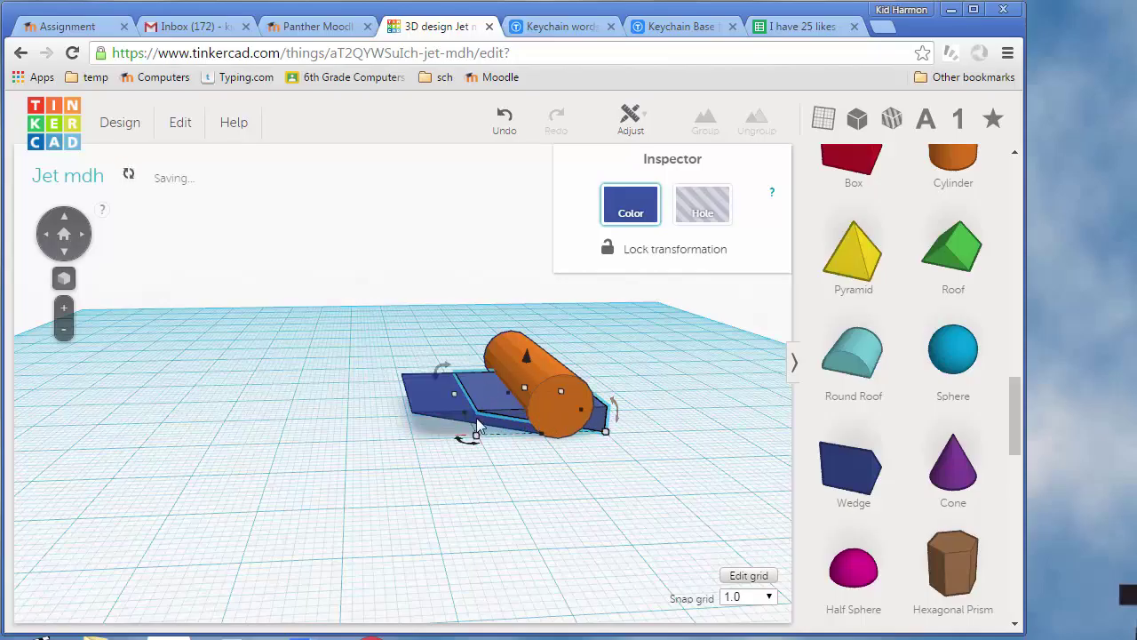
pyautogui.moveTo(463, 438); pyautogui.dragTo(582, 392)
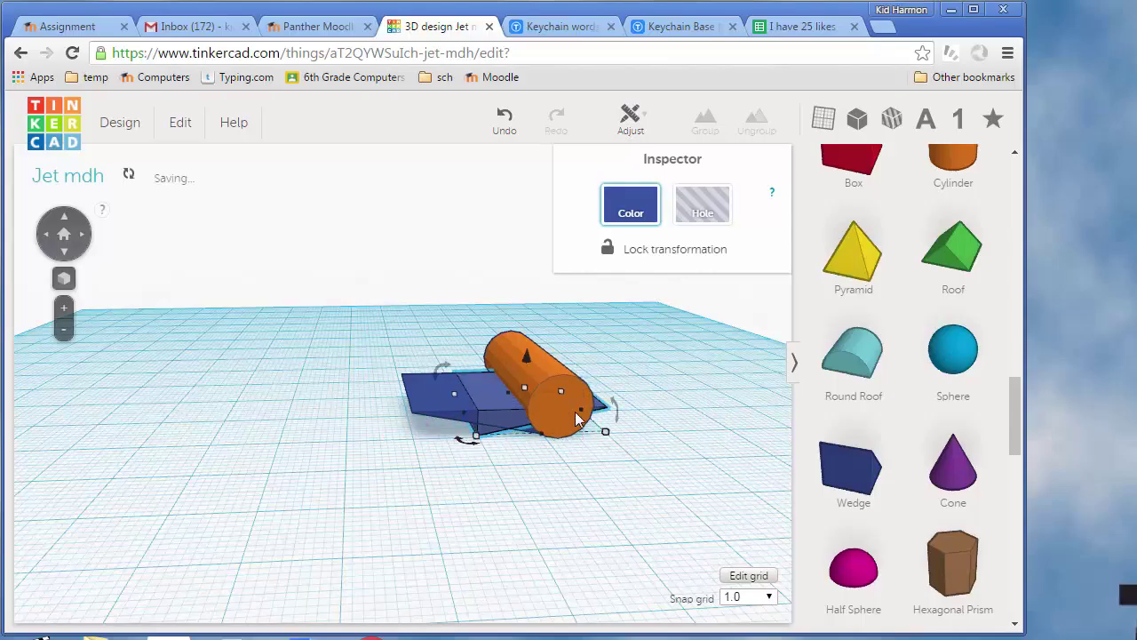
pyautogui.press('Right')
pyautogui.press('Right')
pyautogui.press('Right')
pyautogui.press('Right')
pyautogui.press('Right')
pyautogui.press('Right')
pyautogui.press('Right')
pyautogui.press('Right')
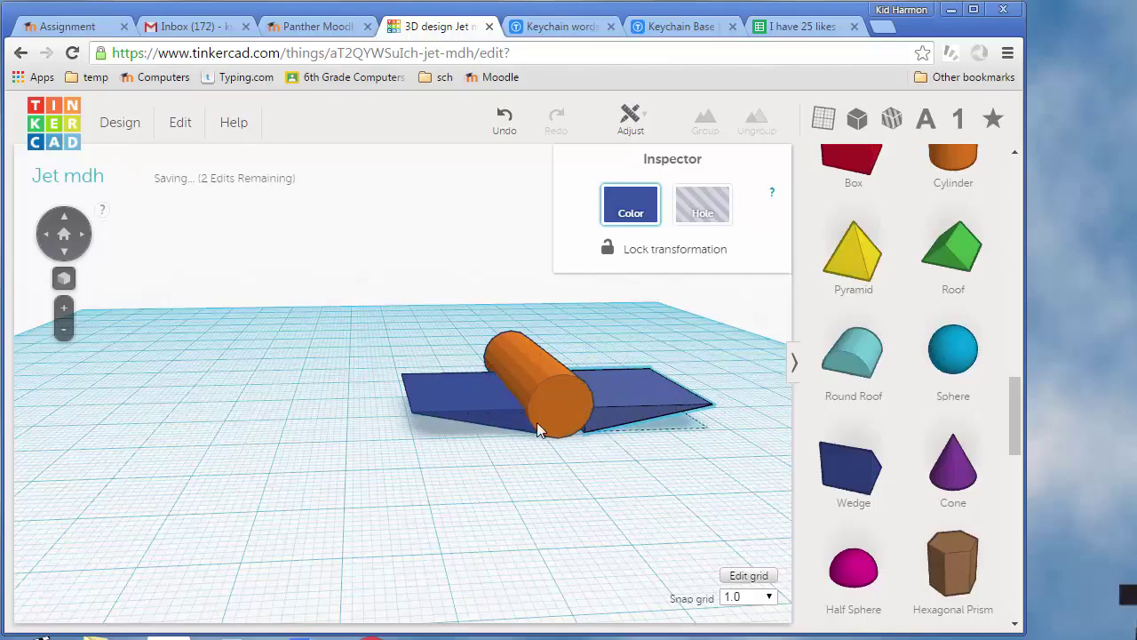
pyautogui.moveTo(537, 422); pyautogui.dragTo(525, 554, button='right')
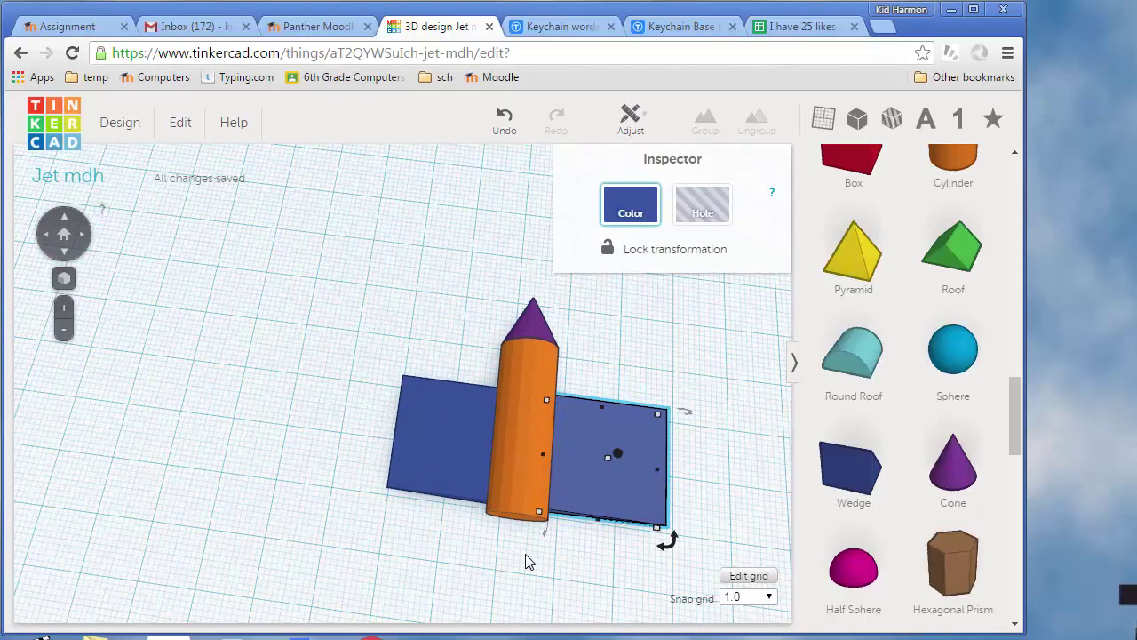
# - Fine-tune the second wing against the cylinder with small nudges, checking from above and side
pyautogui.press('Left')
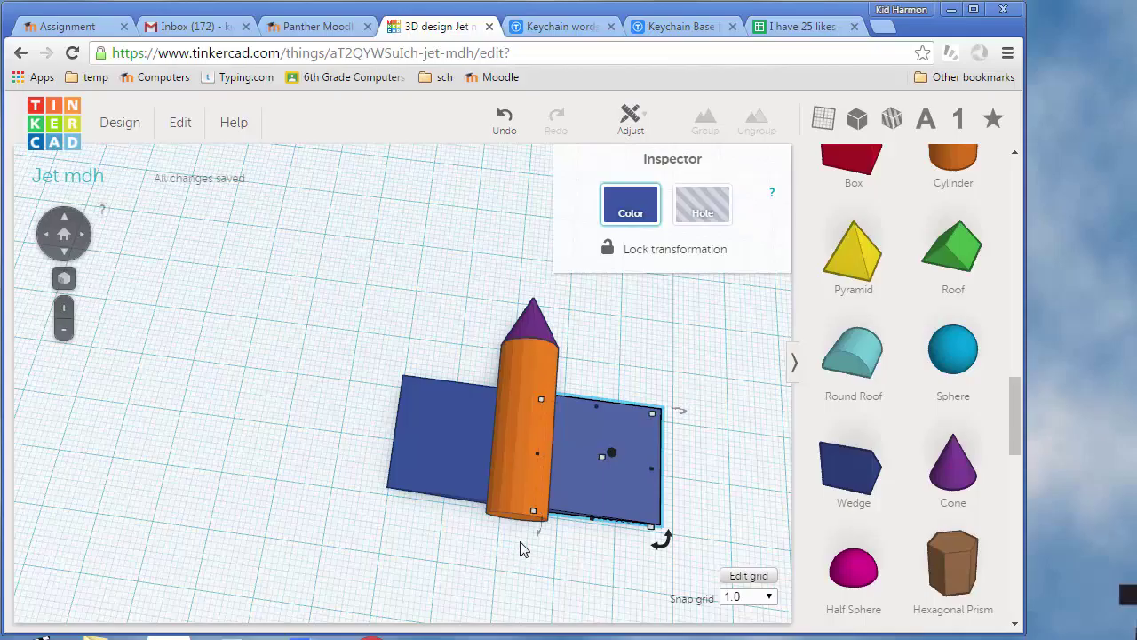
pyautogui.moveTo(523, 548); pyautogui.dragTo(627, 434, button='right')
pyautogui.press('Left')
pyautogui.press('Left')
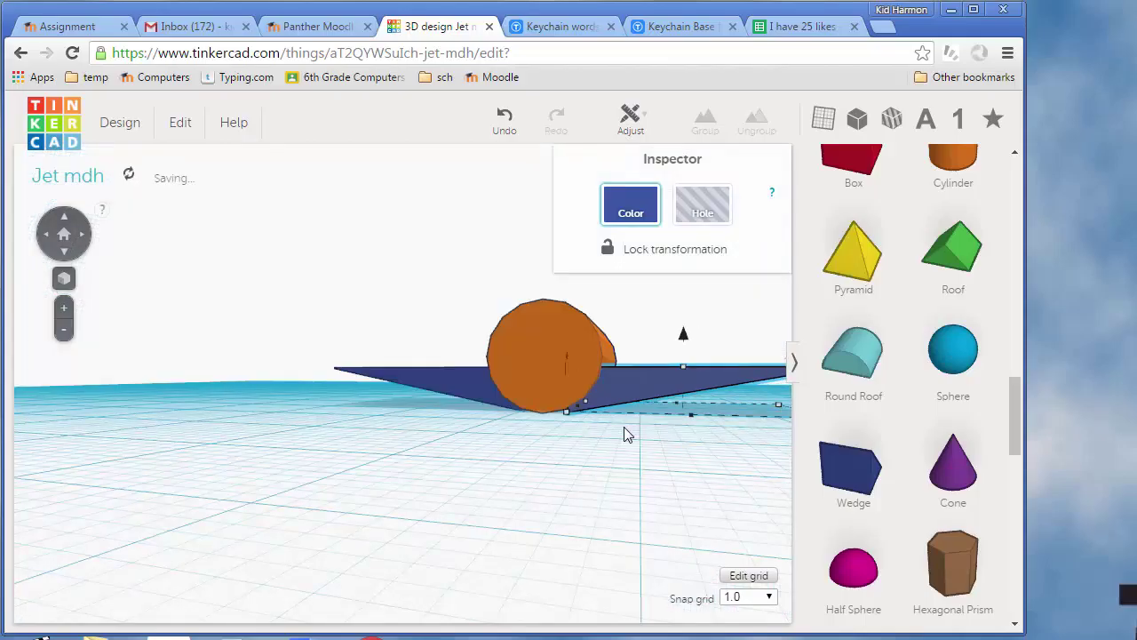
pyautogui.press('Left')
pyautogui.press('Right')
pyautogui.moveTo(432, 386); pyautogui.dragTo(518, 407, button='right')
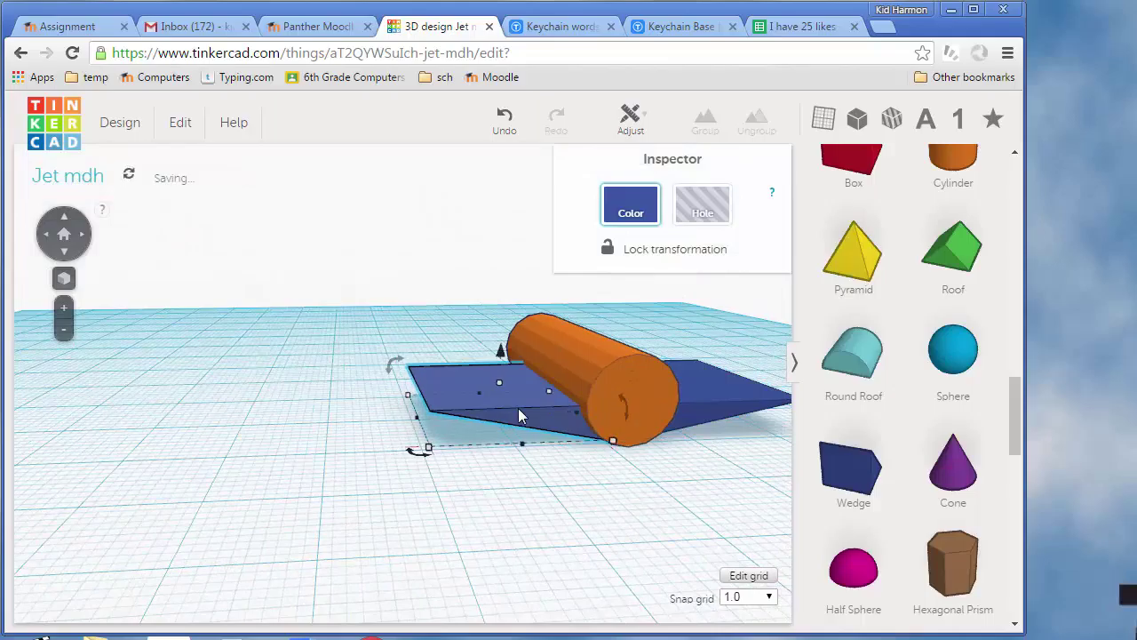
pyautogui.moveTo(374, 419); pyautogui.dragTo(236, 214, button='right')
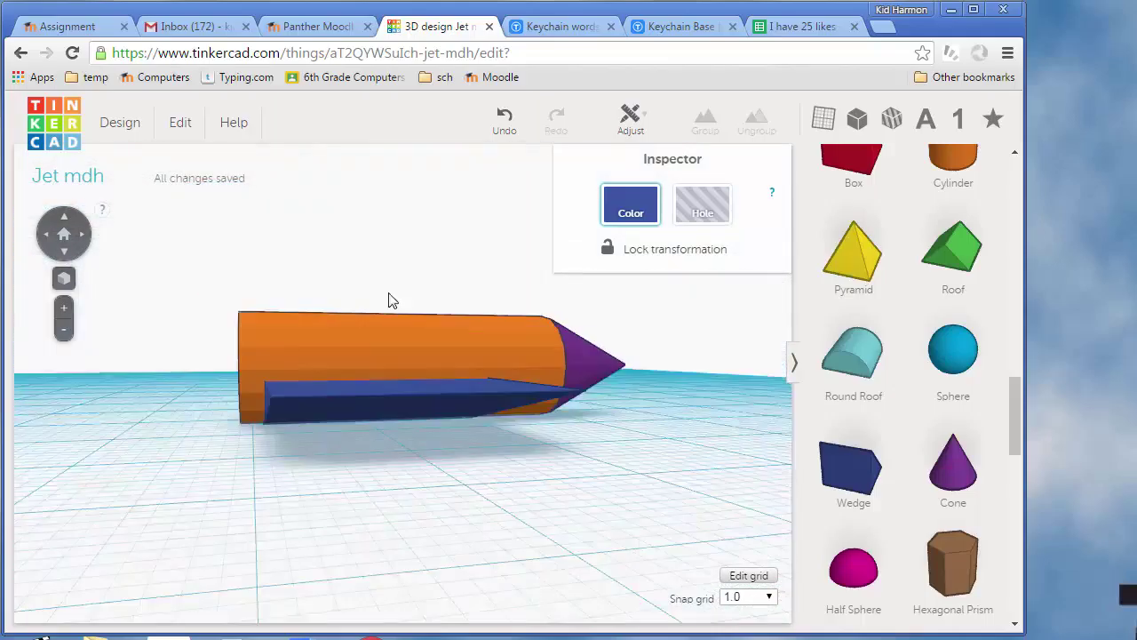
pyautogui.moveTo(388, 300); pyautogui.dragTo(457, 234, button='right')
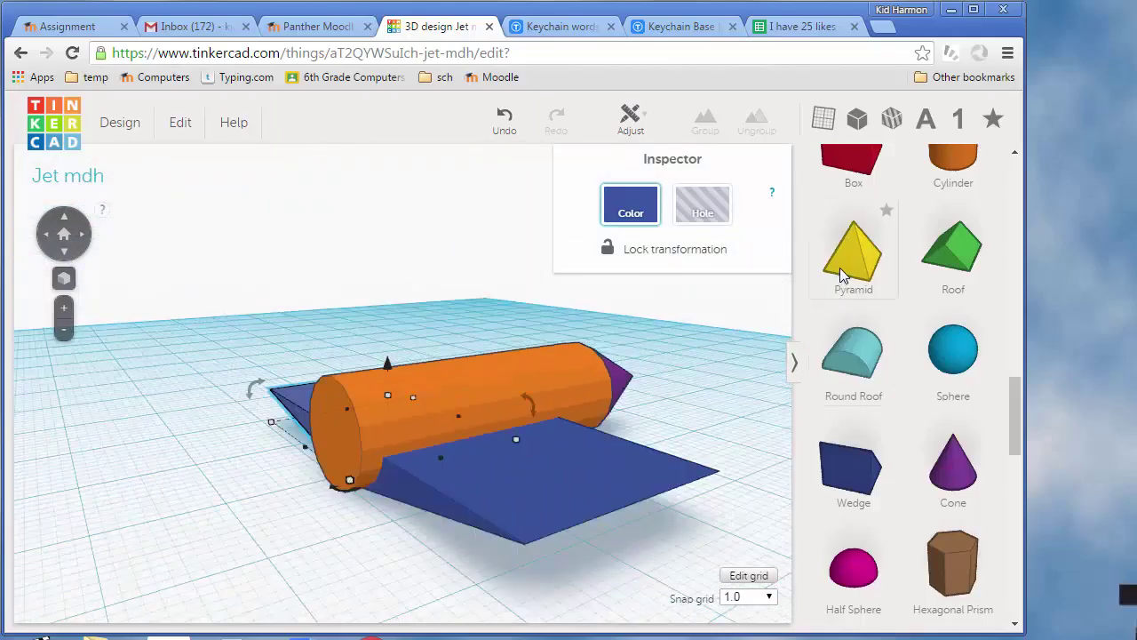
# - Add a pyramid and resize it to about 11 mm tall and 3 mm wide
pyautogui.moveTo(840, 268); pyautogui.dragTo(201, 510)
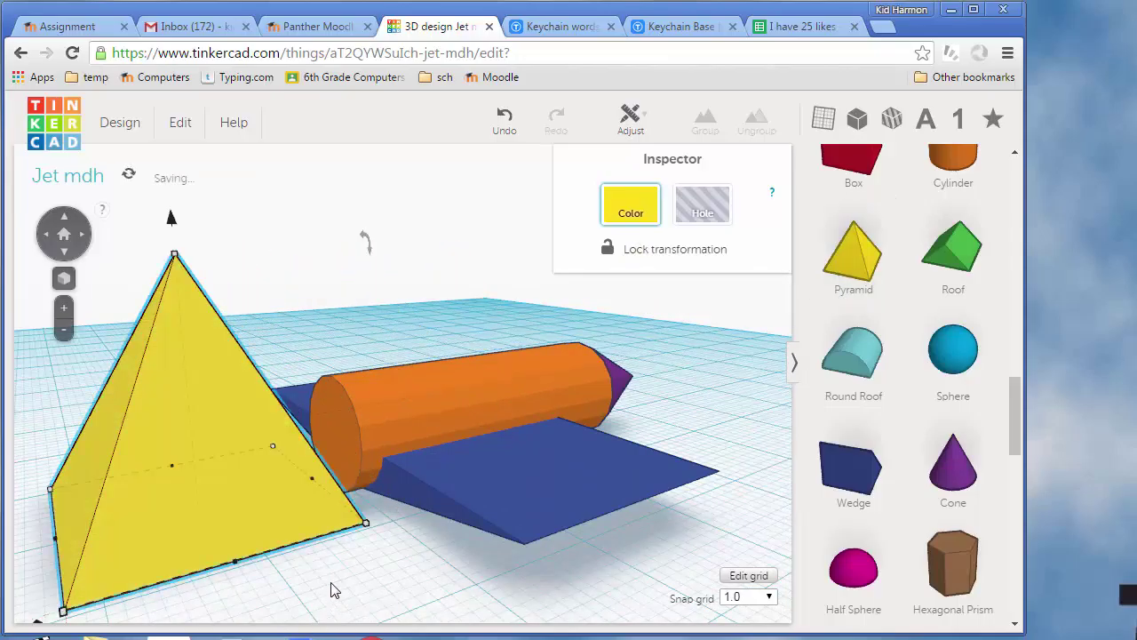
pyautogui.press('f')
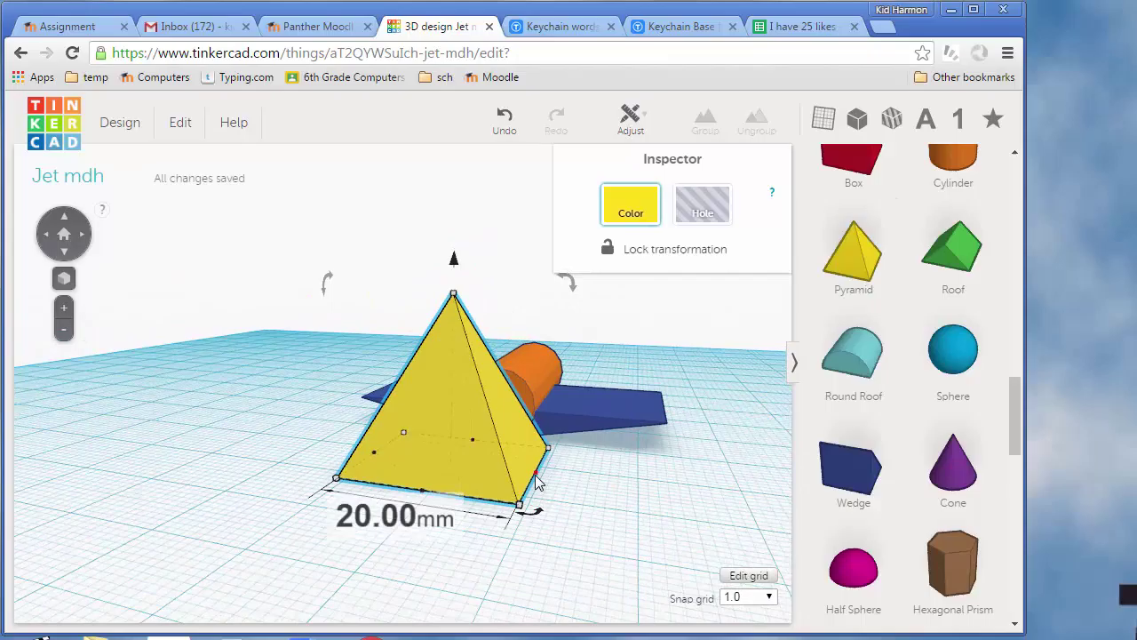
pyautogui.moveTo(536, 482); pyautogui.dragTo(367, 507)
pyautogui.moveTo(368, 507); pyautogui.dragTo(494, 485, button='right')
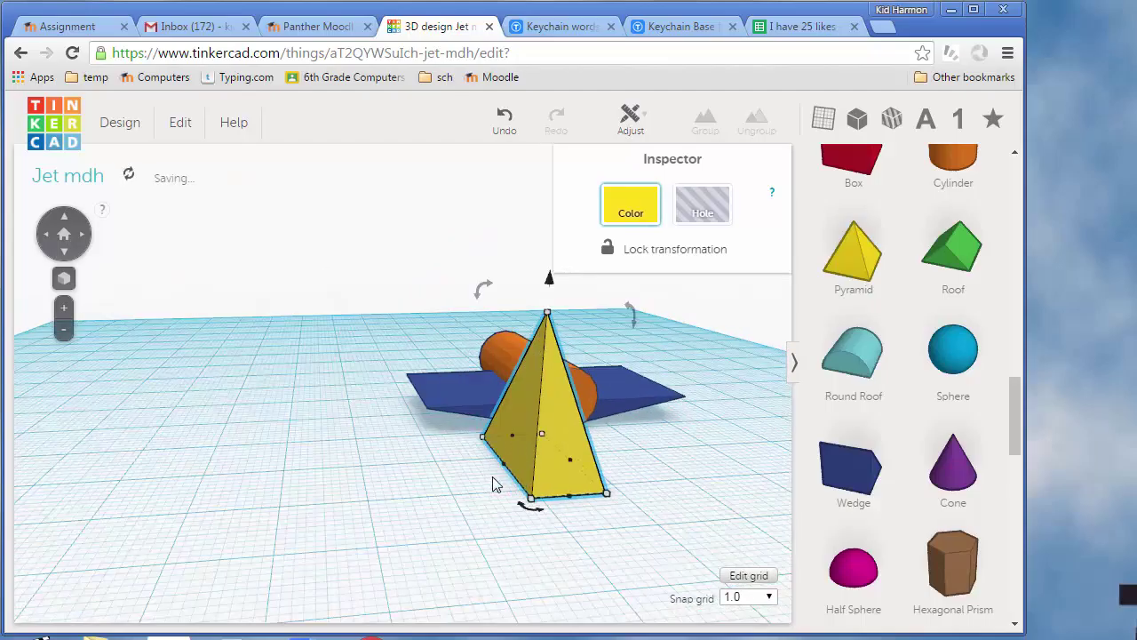
pyautogui.moveTo(504, 462); pyautogui.dragTo(571, 467)
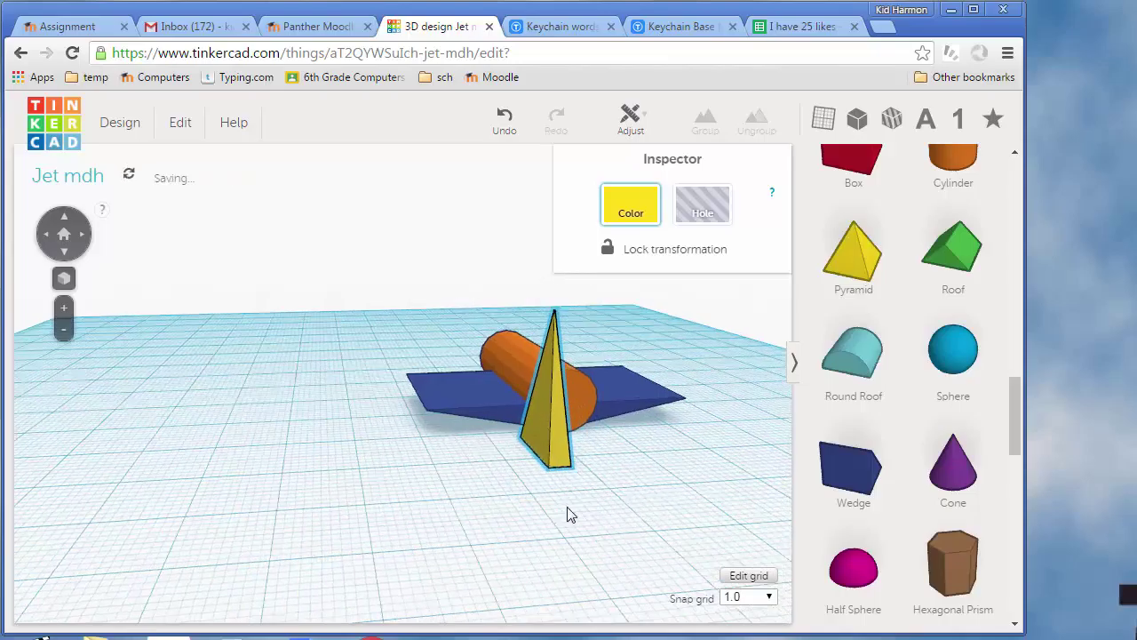
# - Raise the pyramid 8 mm and nudge it onto the top of the cylinder
pyautogui.moveTo(571, 515); pyautogui.dragTo(441, 329, button='right')
pyautogui.moveTo(447, 330); pyautogui.dragTo(434, 262)
pyautogui.press('Right')
pyautogui.press('Right')
pyautogui.press('Right')
pyautogui.press('Right')
pyautogui.press('Right')
pyautogui.press('Right')
pyautogui.press('Right')
pyautogui.press('Right')
pyautogui.press('Right')
pyautogui.press('Right')
pyautogui.press('Right')
pyautogui.press('Right')
pyautogui.press('Right')
pyautogui.press('Right')
pyautogui.press('Right')
pyautogui.press('Right')
pyautogui.press('Right')
pyautogui.press('Right')
pyautogui.press('Right')
pyautogui.press('Right')
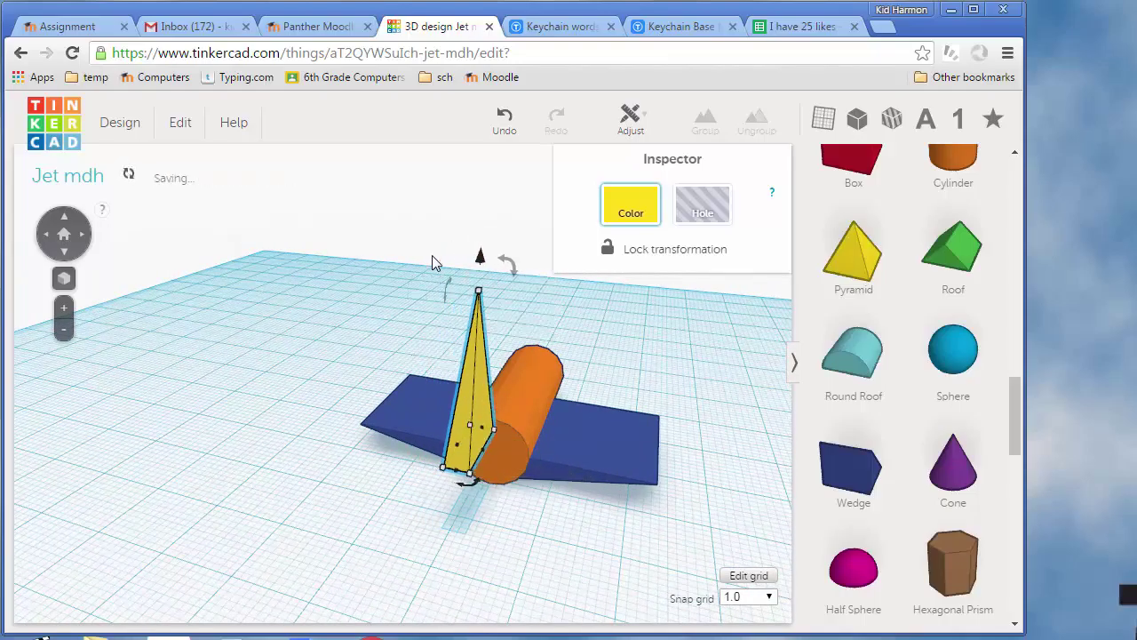
pyautogui.press('Left')
pyautogui.press('Left')
pyautogui.press('Left')
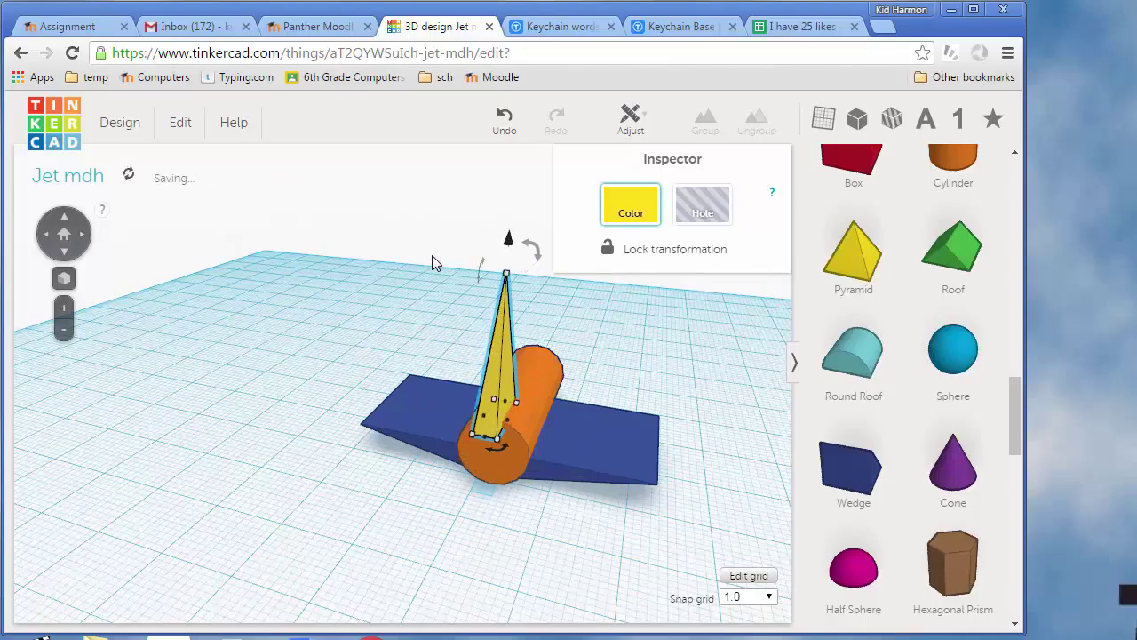
pyautogui.press('Right')
pyautogui.press('Right')
pyautogui.moveTo(551, 530); pyautogui.dragTo(518, 509, button='right')
pyautogui.press('Right')
pyautogui.press('Left')
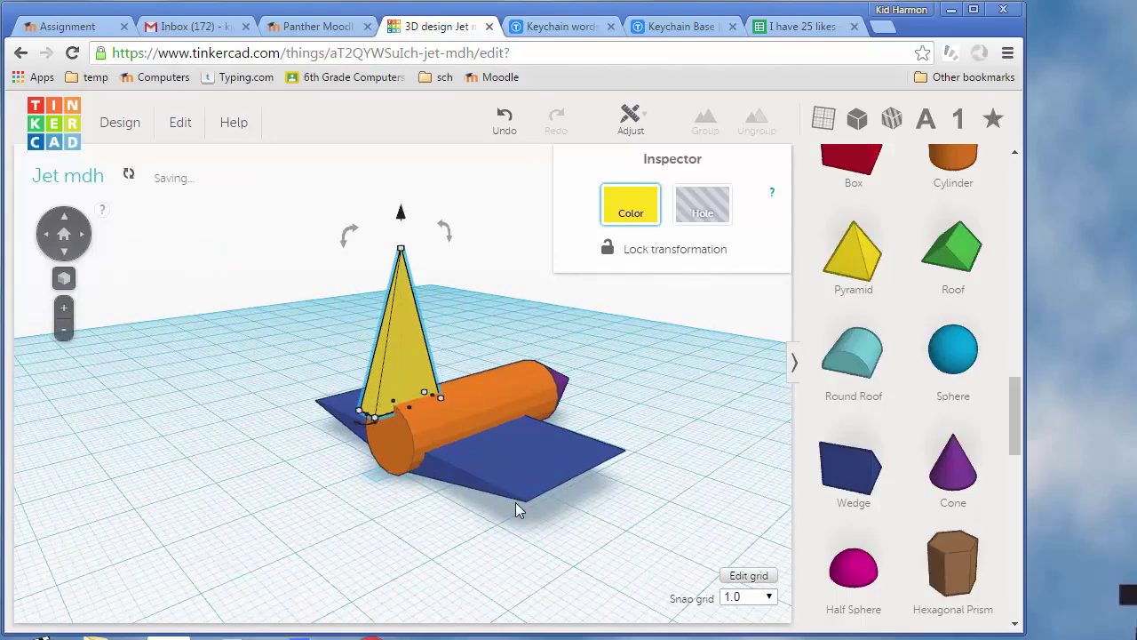
pyautogui.moveTo(421, 528); pyautogui.dragTo(456, 528, button='right')
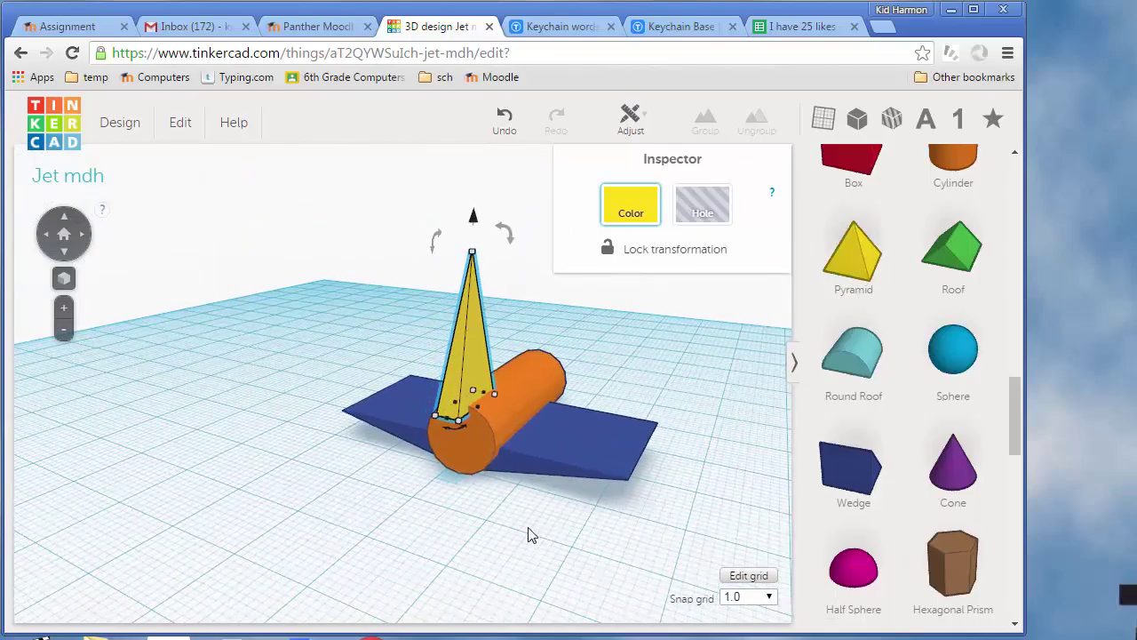
# - Add a hexagonal prism on the cylinder's end face, shrunk to about 6 by 6.93 mm
pyautogui.press('w')
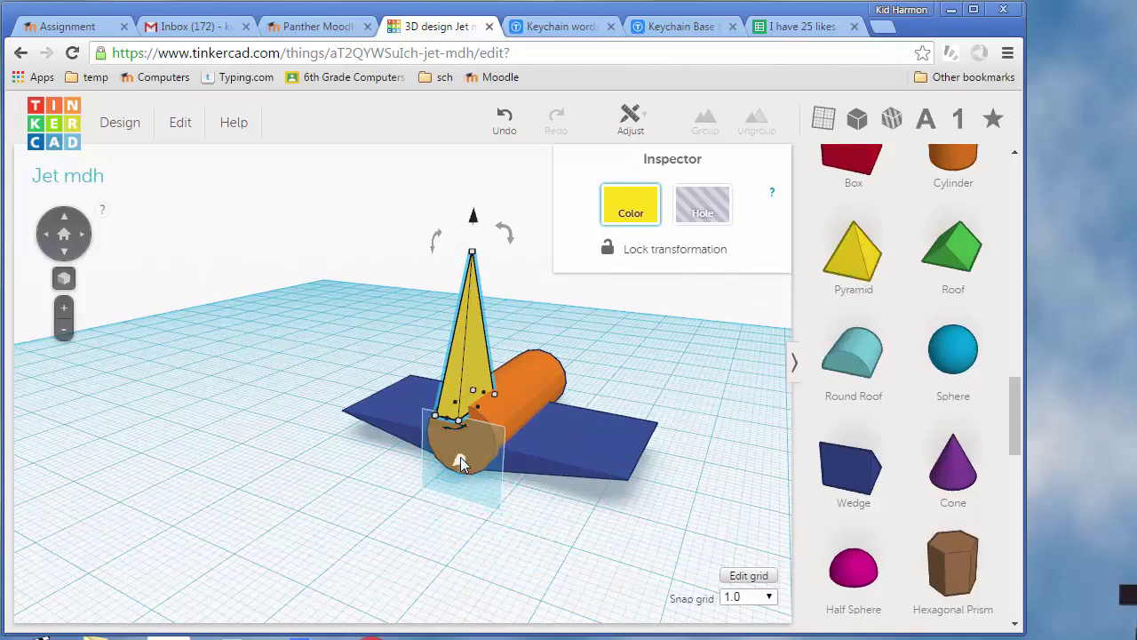
pyautogui.click(460, 456)
pyautogui.moveTo(960, 568); pyautogui.dragTo(442, 451)
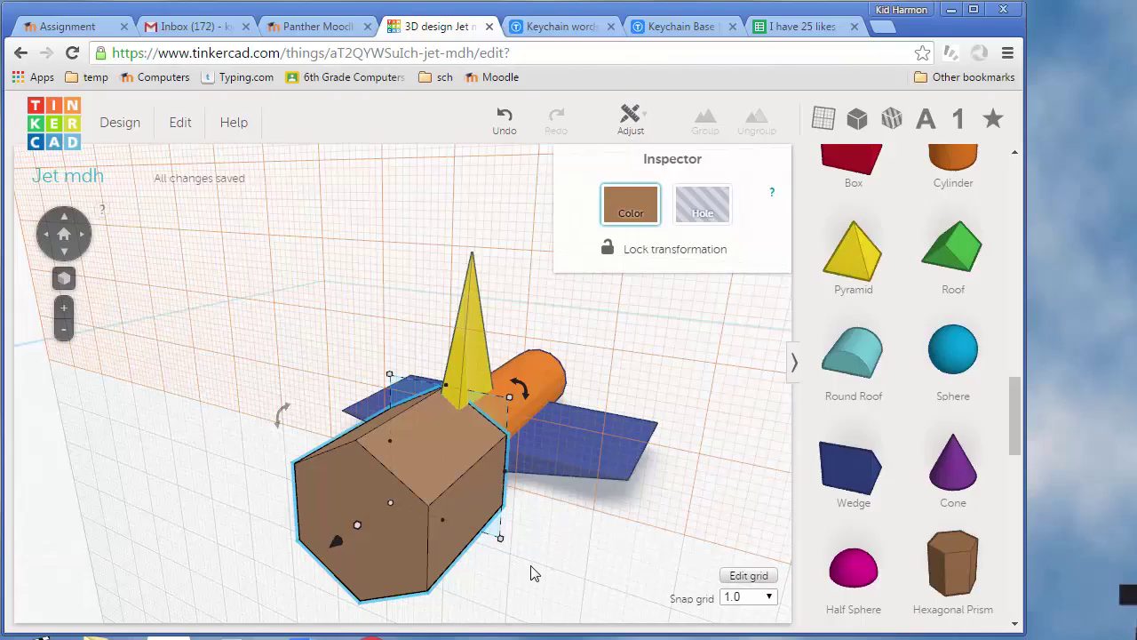
pyautogui.moveTo(501, 545); pyautogui.dragTo(383, 458)
pyautogui.moveTo(384, 457); pyautogui.dragTo(422, 441, button='right')
pyautogui.moveTo(411, 356); pyautogui.dragTo(436, 383)
# - Slide the hexagonal prism into the cylinder's end and centre it
pyautogui.moveTo(519, 488); pyautogui.dragTo(329, 423, button='right')
pyautogui.press('Right')
pyautogui.press('Right')
pyautogui.press('Right')
pyautogui.press('Right')
pyautogui.press('Right')
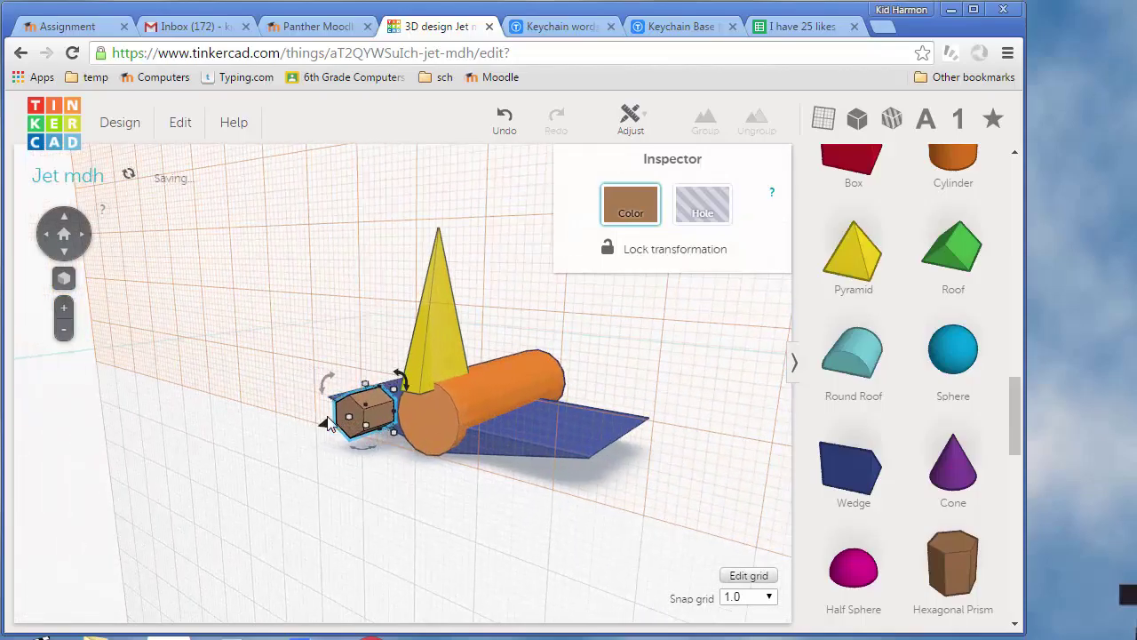
pyautogui.press('Right')
pyautogui.press('Right')
pyautogui.press('Right')
pyautogui.press('Right')
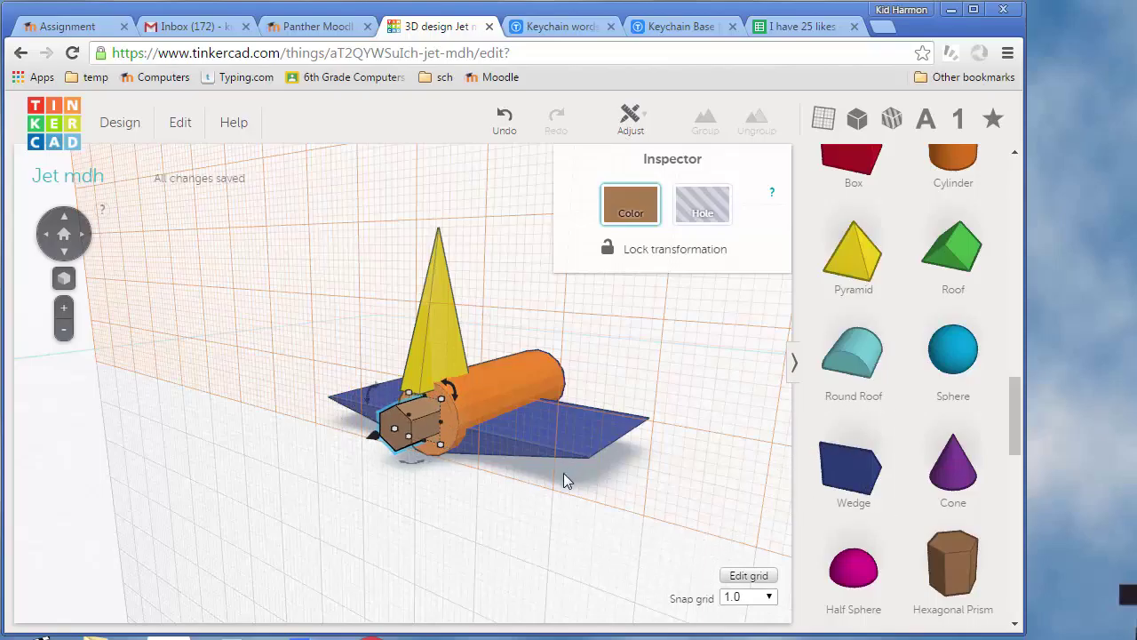
pyautogui.moveTo(563, 480); pyautogui.dragTo(436, 454, button='right')
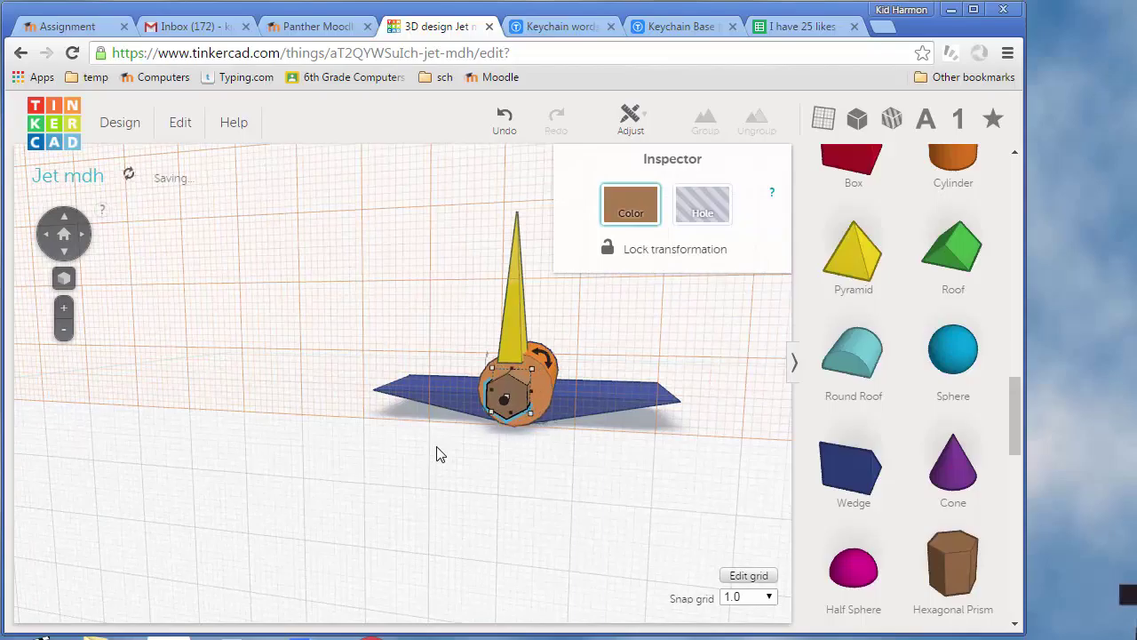
pyautogui.press('Left')
# - Nudge the prism slightly on a 0.25 snap grid, then restore the grid to 1.0
pyautogui.click(736, 597)
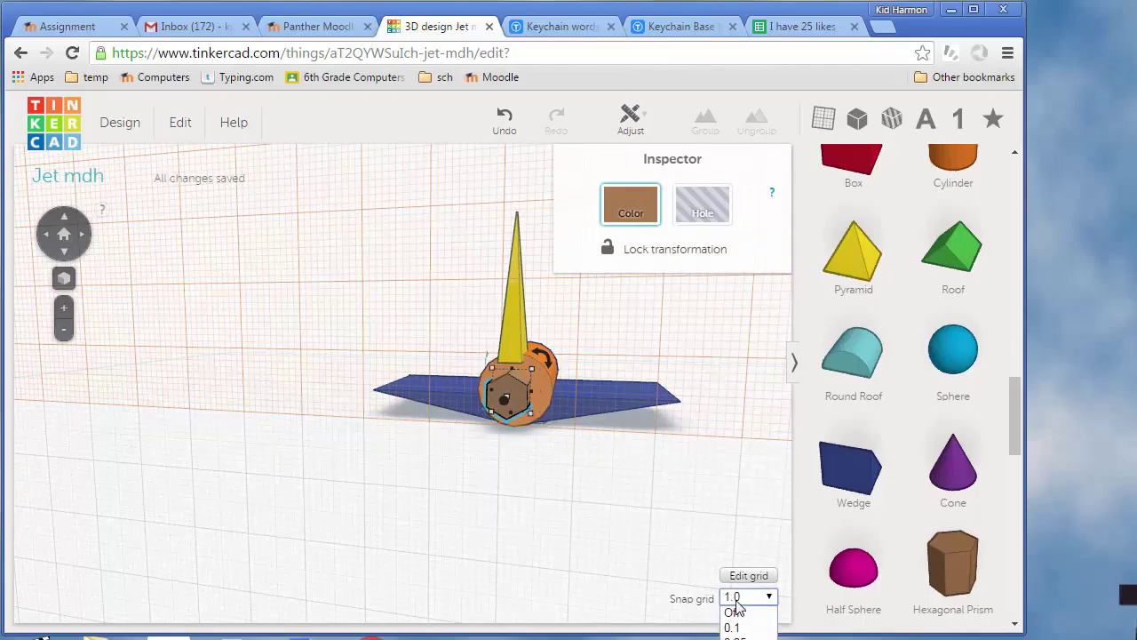
pyautogui.press('Return')
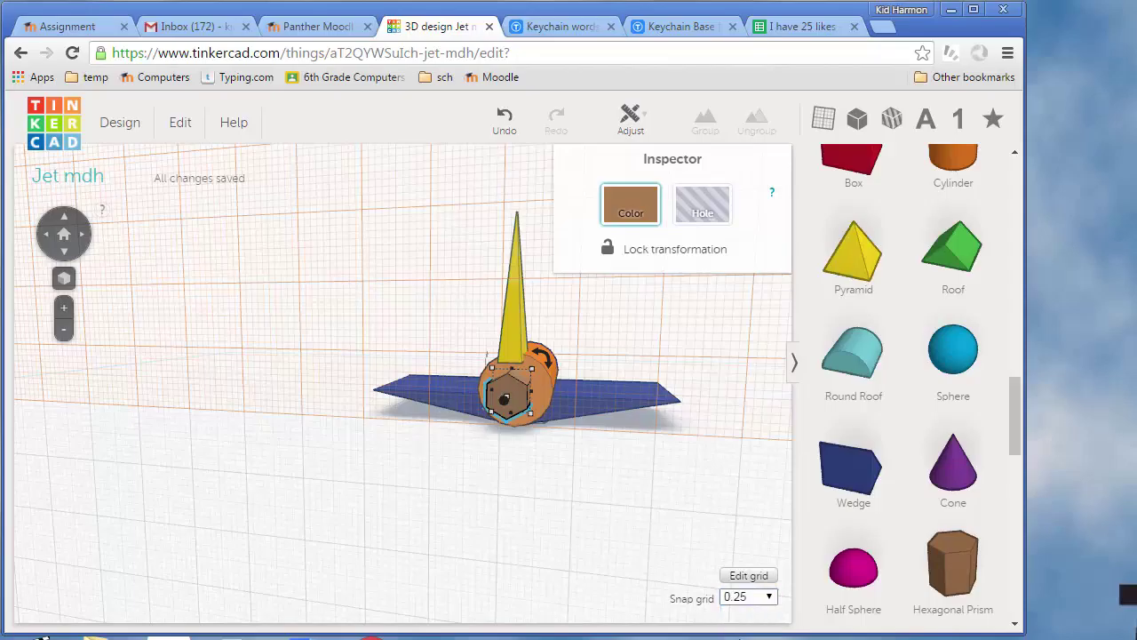
pyautogui.press('Right')
pyautogui.press('Right')
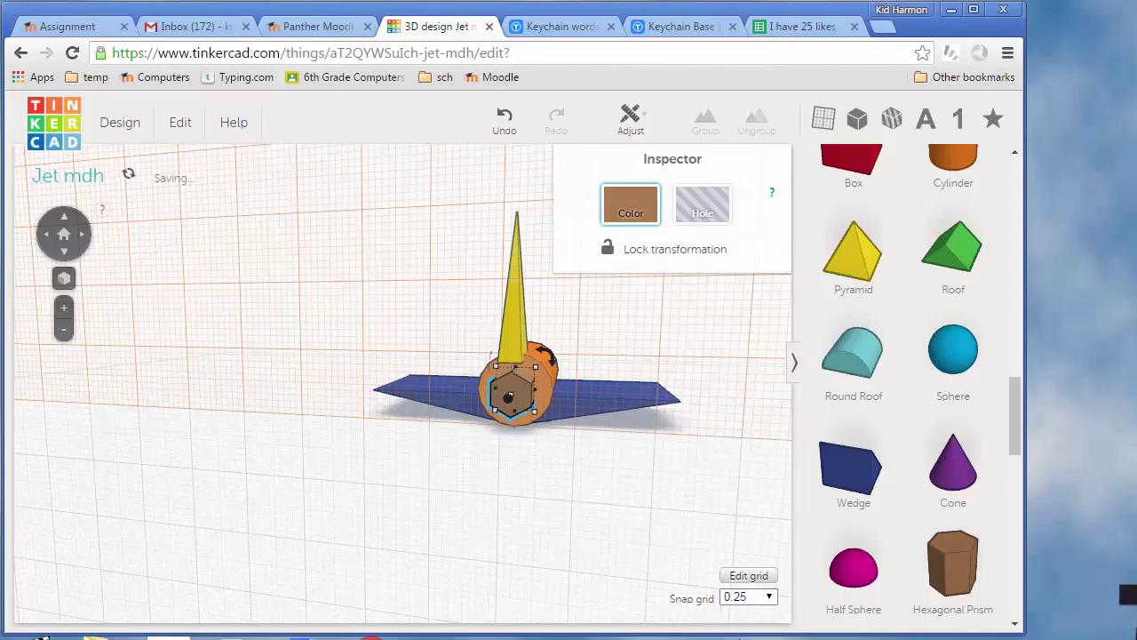
pyautogui.click(765, 598)
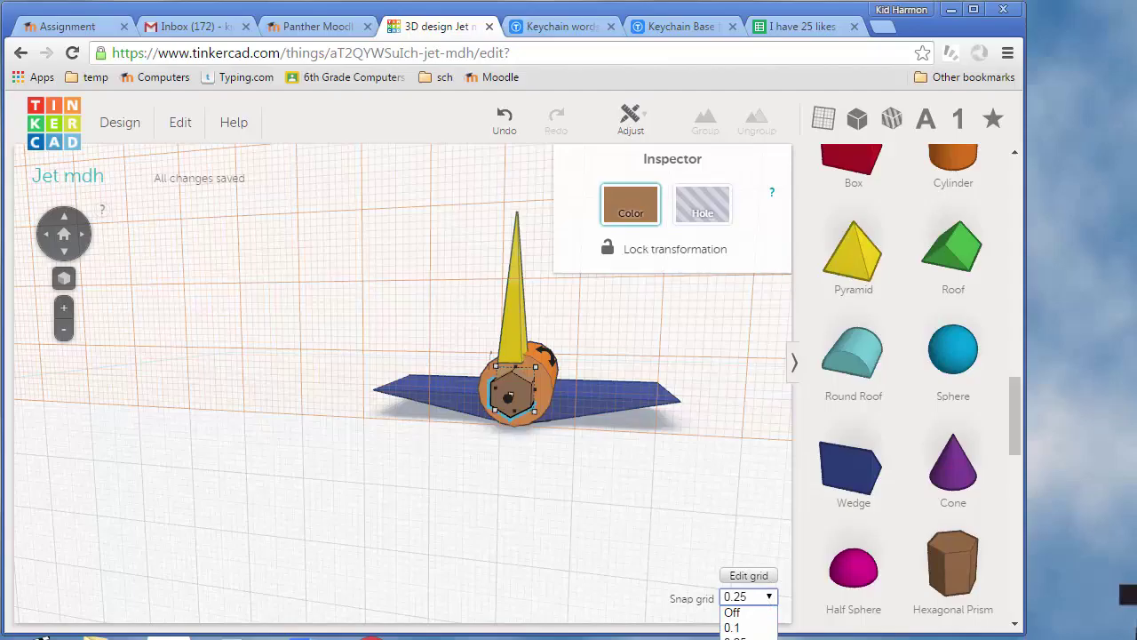
pyautogui.press('Down')
pyautogui.press('Down')
pyautogui.press('Return')
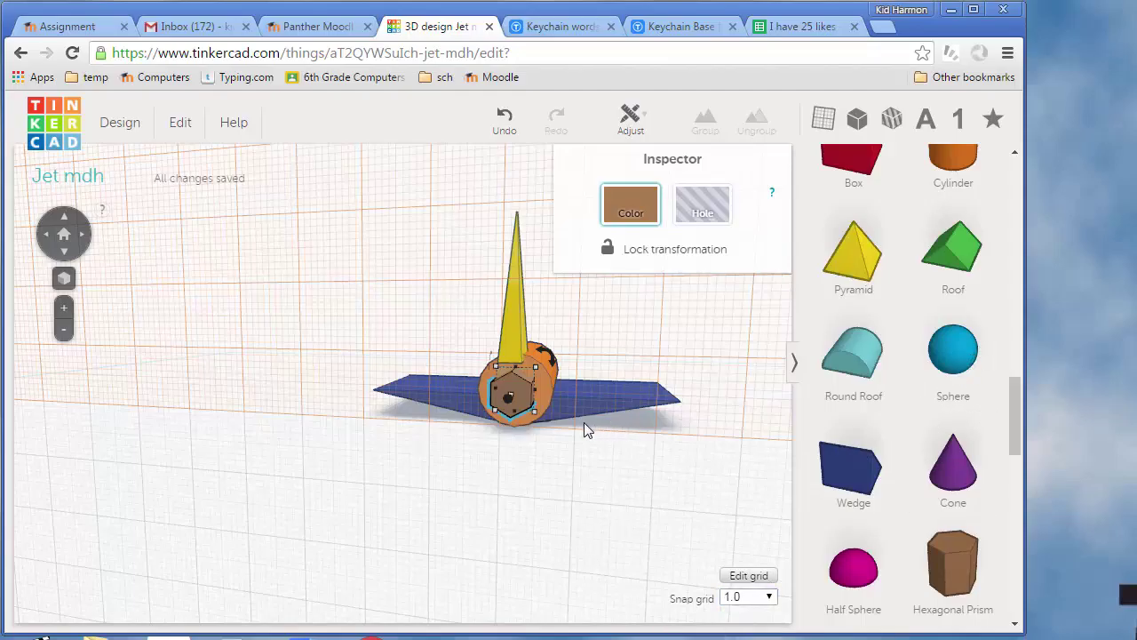
pyautogui.moveTo(584, 422); pyautogui.dragTo(540, 390)
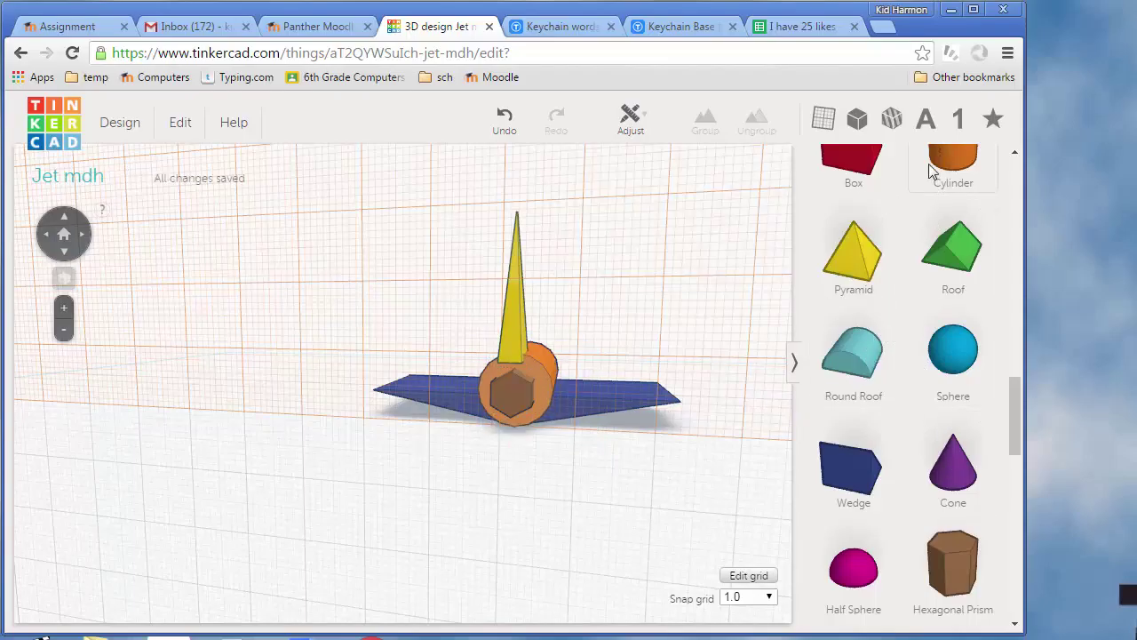
# - Add a 5 mm cylinder and push it 2 mm into the hexagonal prism
pyautogui.moveTo(929, 163); pyautogui.dragTo(510, 404)
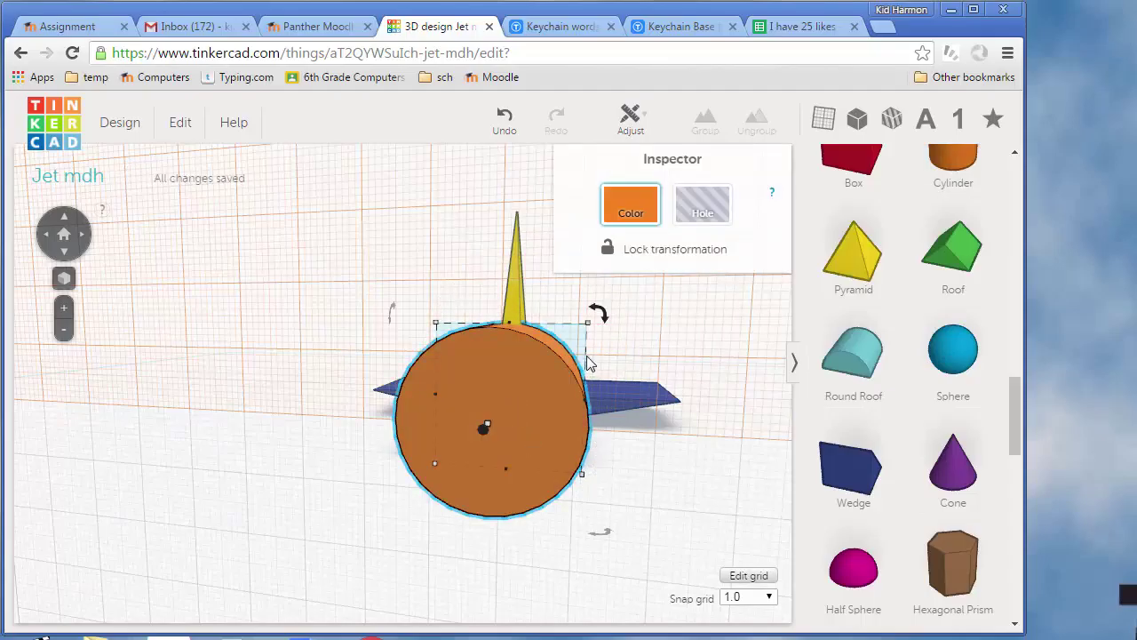
pyautogui.moveTo(586, 331); pyautogui.dragTo(454, 455)
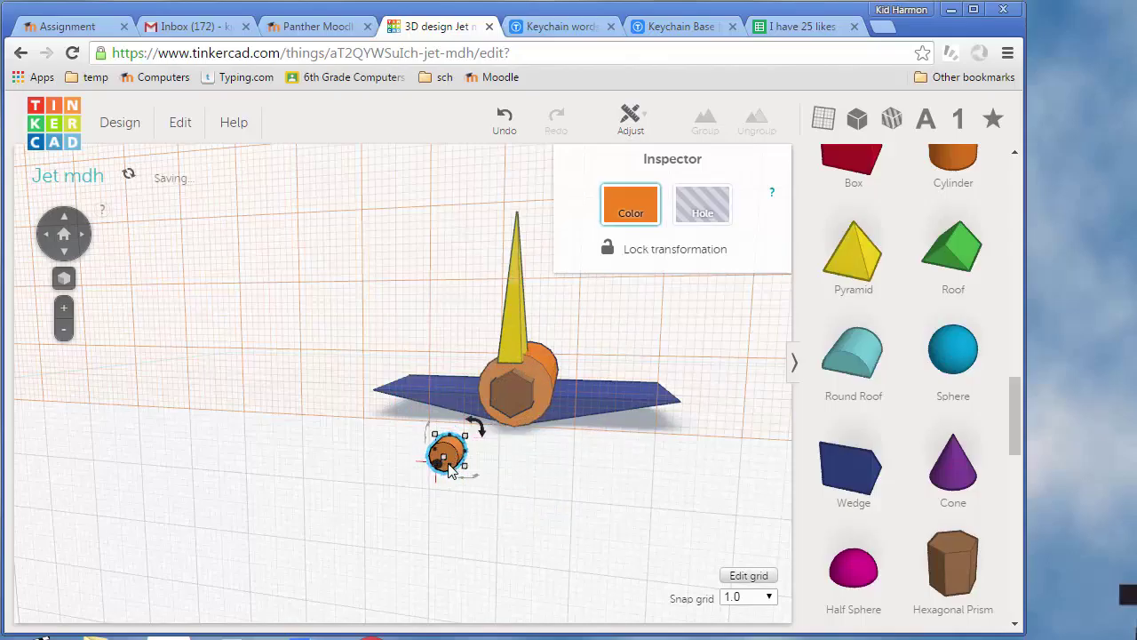
pyautogui.press('Up')
pyautogui.press('Up')
pyautogui.press('Up')
pyautogui.press('Up')
pyautogui.press('Up')
pyautogui.press('Up')
pyautogui.press('Up')
pyautogui.press('Up')
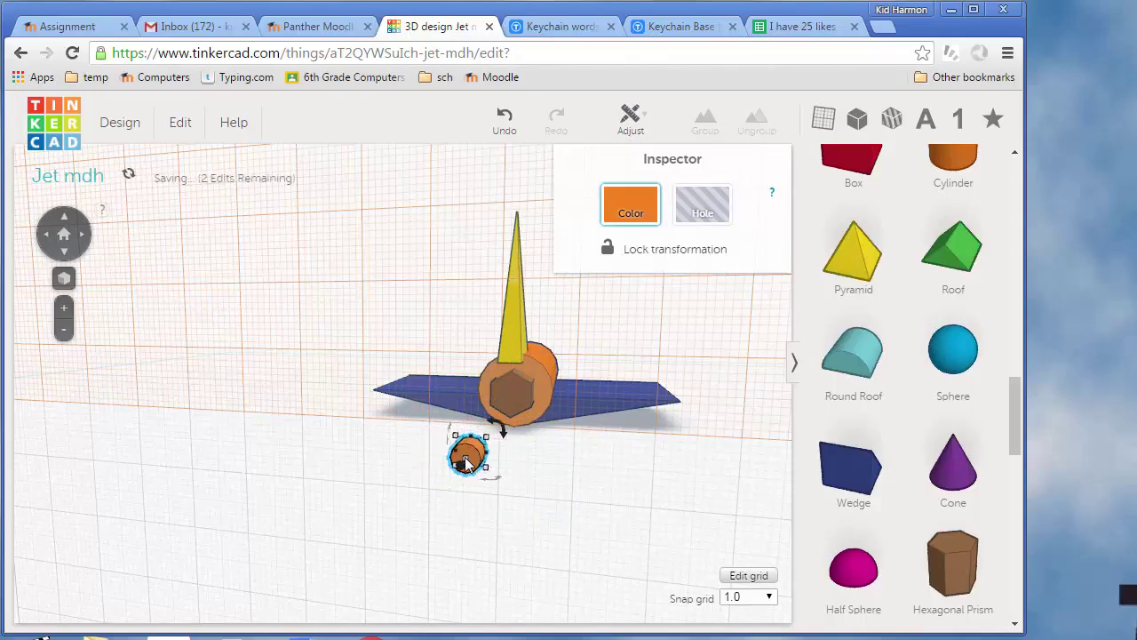
pyautogui.press('Up')
pyautogui.press('Up')
pyautogui.press('Up')
pyautogui.press('Up')
pyautogui.press('Up')
pyautogui.press('Up')
pyautogui.press('Up')
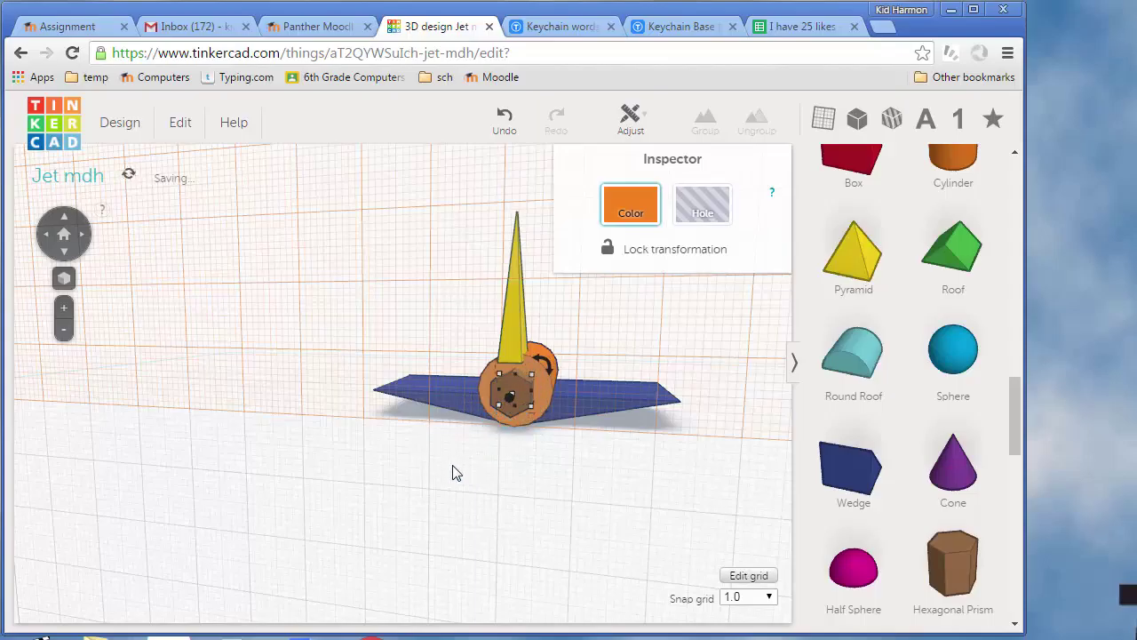
pyautogui.moveTo(497, 497); pyautogui.dragTo(234, 391, button='right')
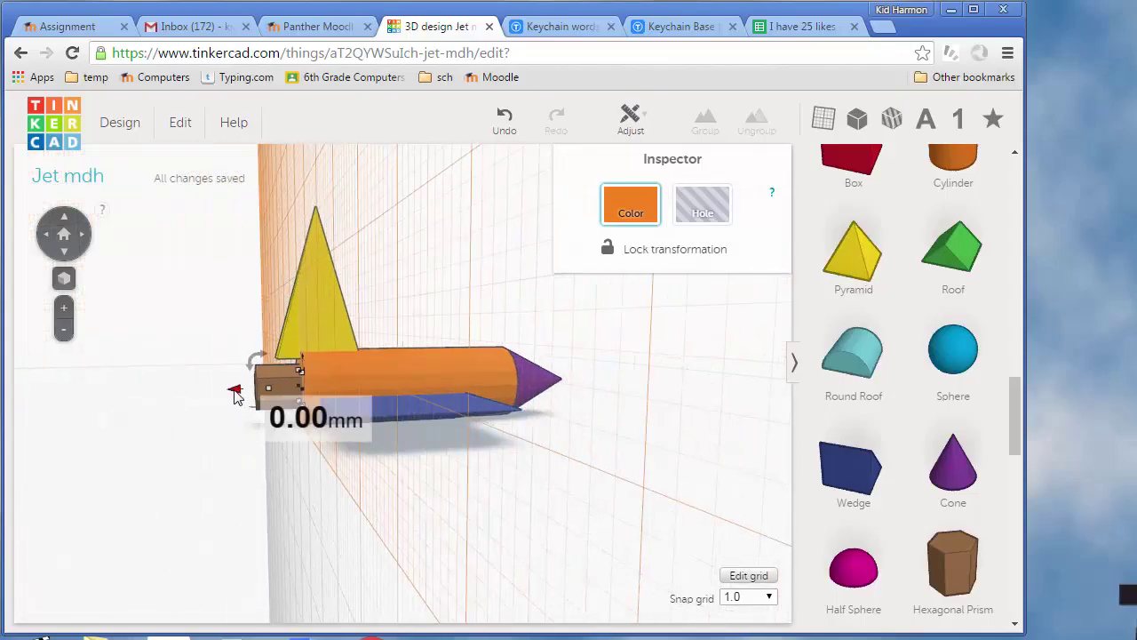
pyautogui.moveTo(236, 396); pyautogui.dragTo(217, 391)
pyautogui.scroll(5, 231, 424)
pyautogui.scroll(-5, 213, 421)
pyautogui.moveTo(223, 424); pyautogui.dragTo(493, 418, button='right')
pyautogui.moveTo(549, 387); pyautogui.dragTo(387, 388, button='right')
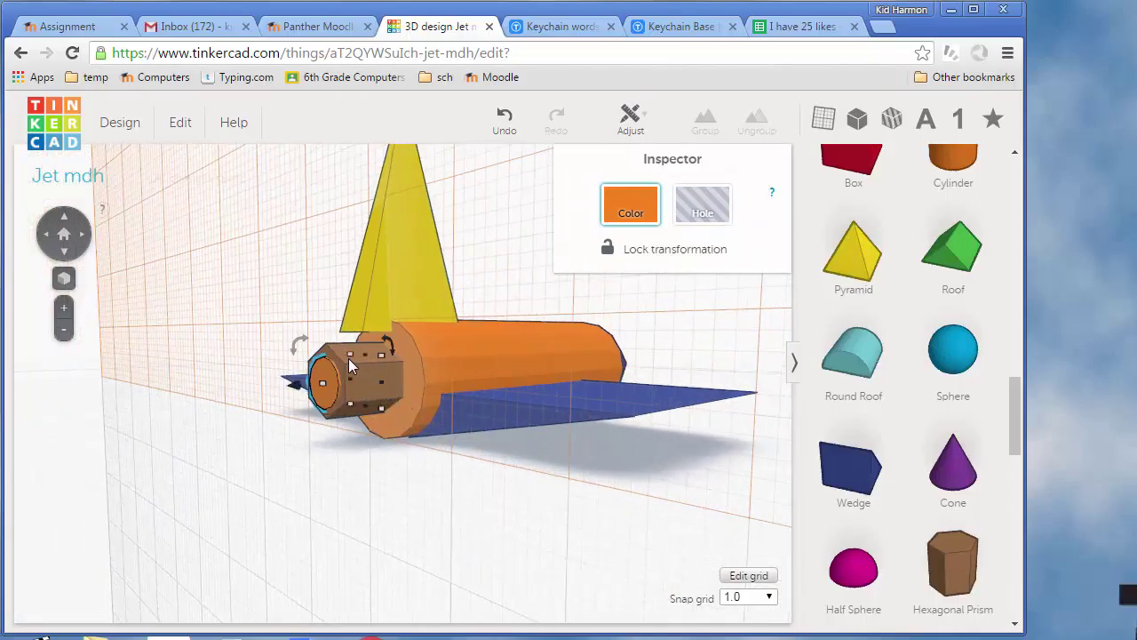
# - Make the small cylinder a hole and group it with the hexagonal prism
pyautogui.click(322, 399)
pyautogui.click(705, 215)
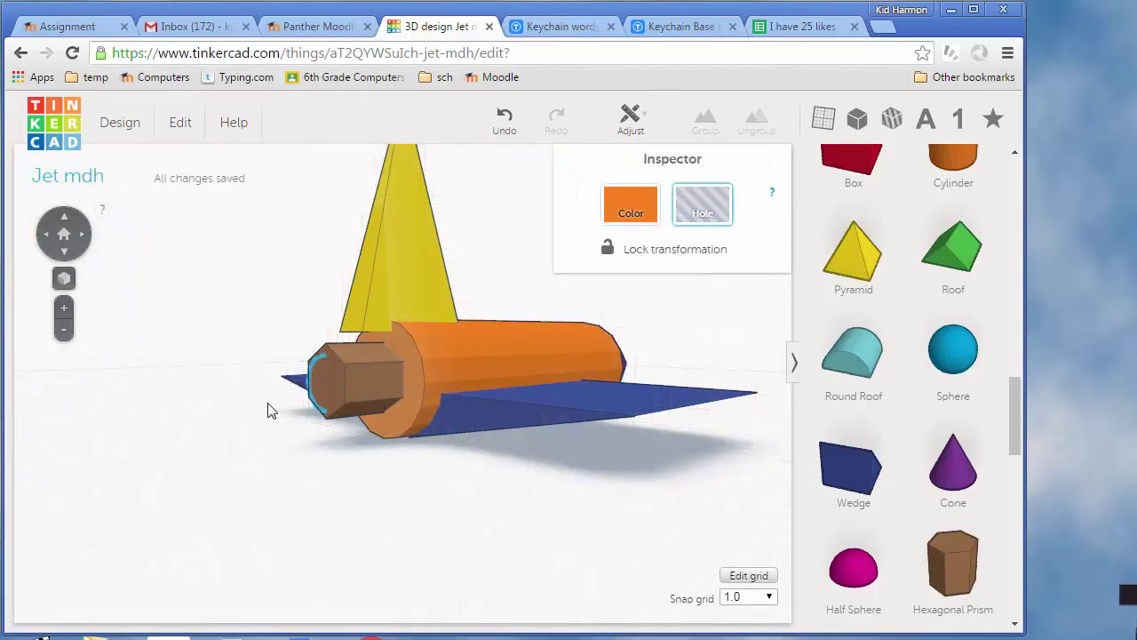
pyautogui.keyDown('shift'); pyautogui.click(338, 349); pyautogui.keyUp('shift')
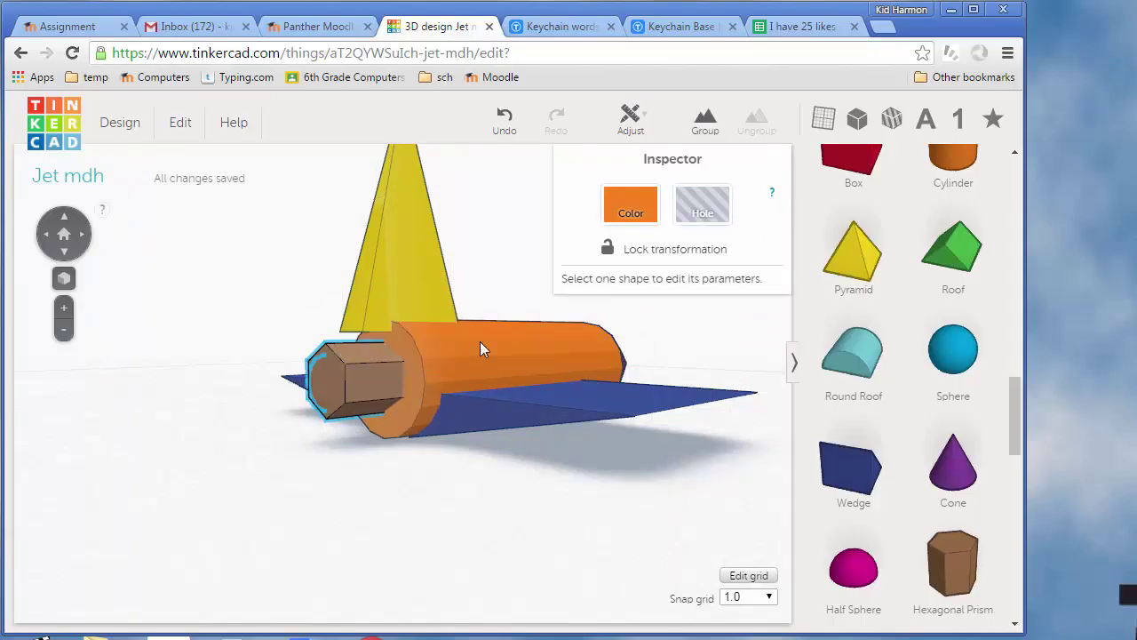
pyautogui.click(705, 120)
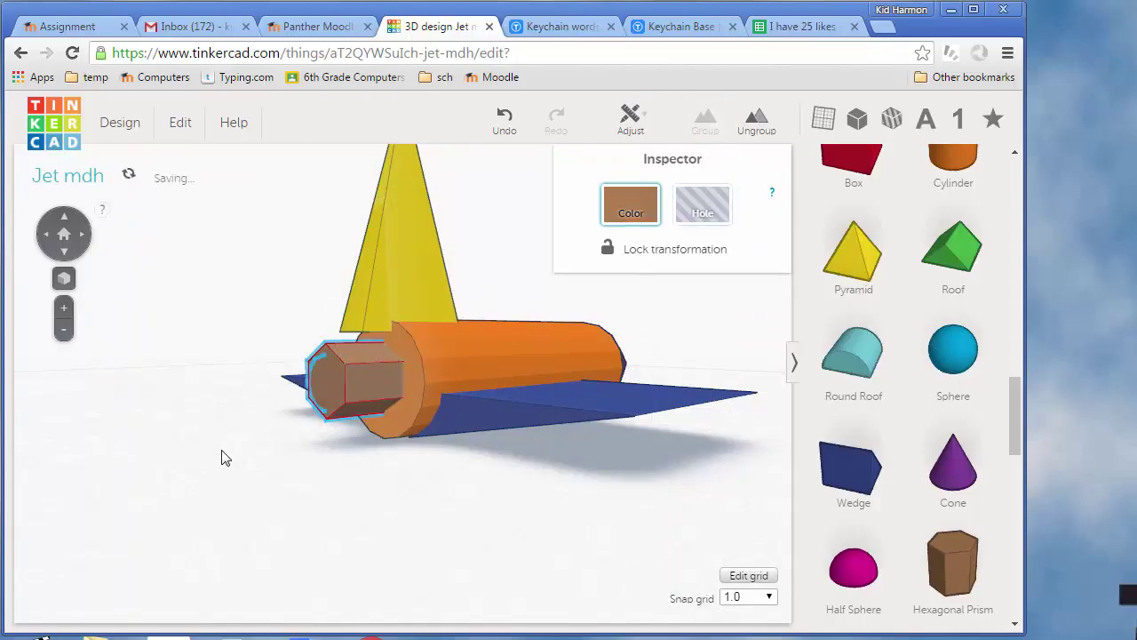
# - Select the yellow tail fin, try lowering it to about 11 mm, then undo
pyautogui.moveTo(223, 462); pyautogui.dragTo(345, 429, button='right')
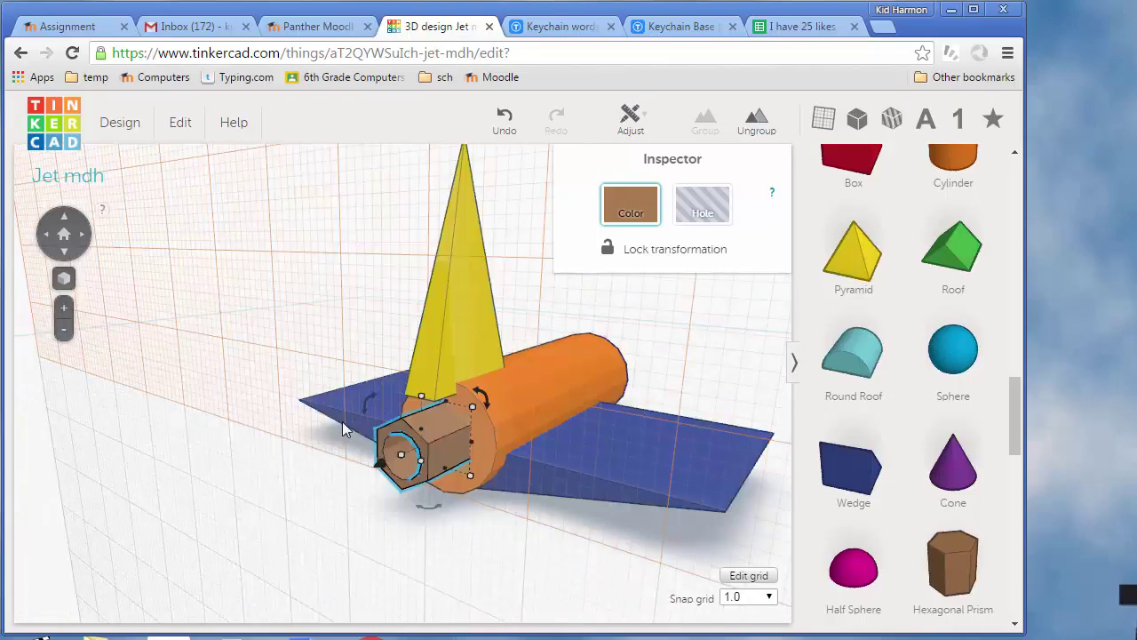
pyautogui.click(472, 277)
pyautogui.scroll(-3, 426, 266)
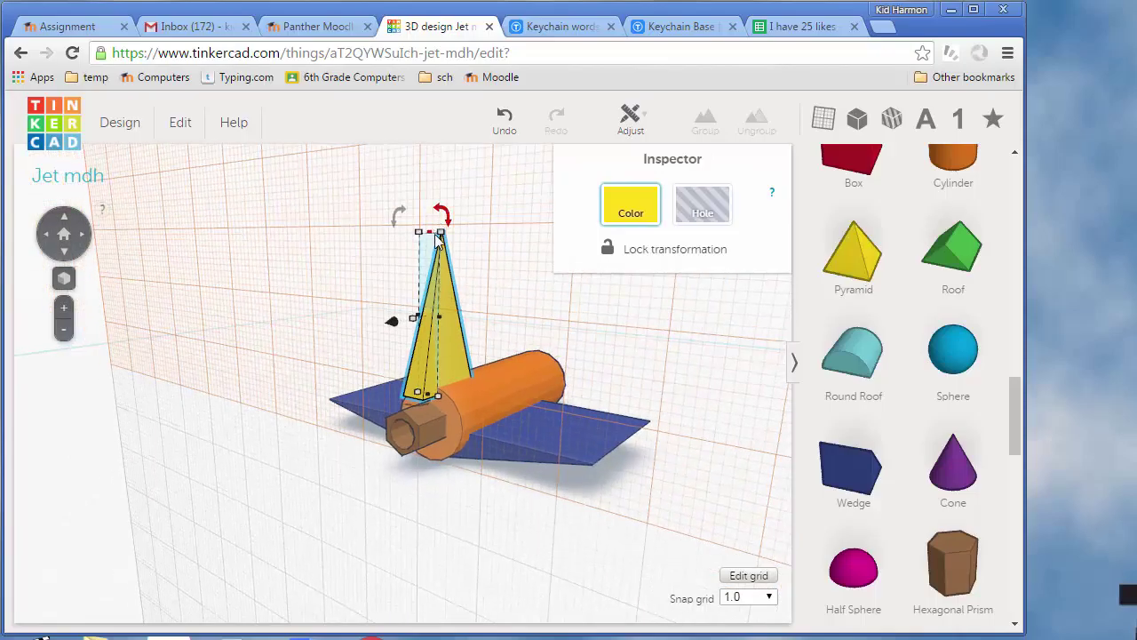
pyautogui.moveTo(433, 238); pyautogui.dragTo(444, 392)
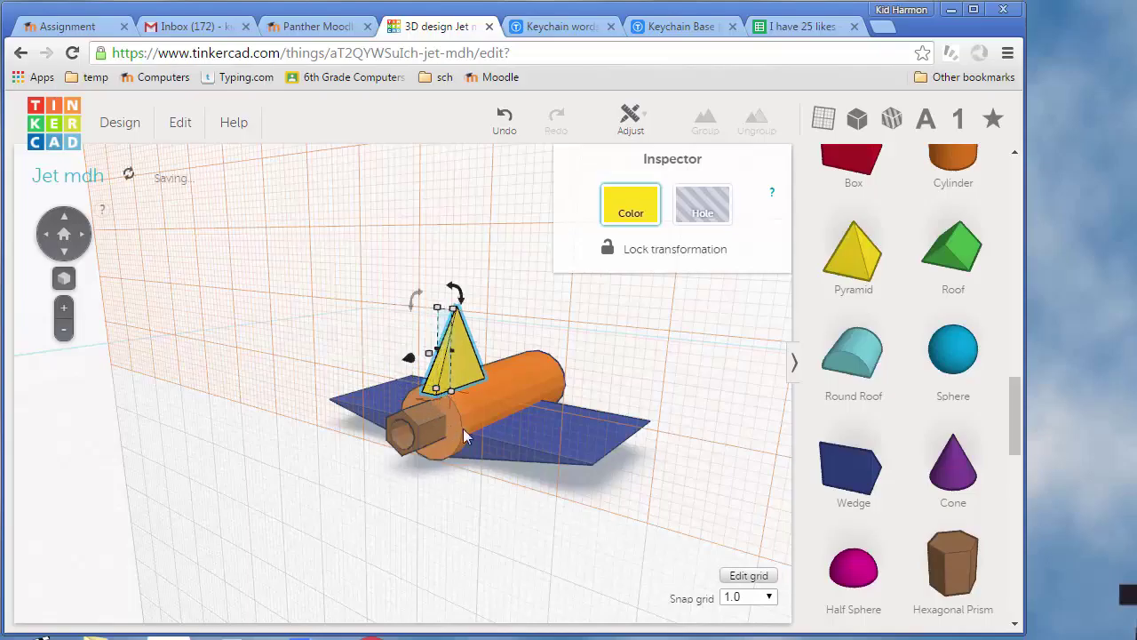
pyautogui.scroll(5, 469, 414)
pyautogui.scroll(-2, 593, 372)
pyautogui.scroll(-5, 596, 366)
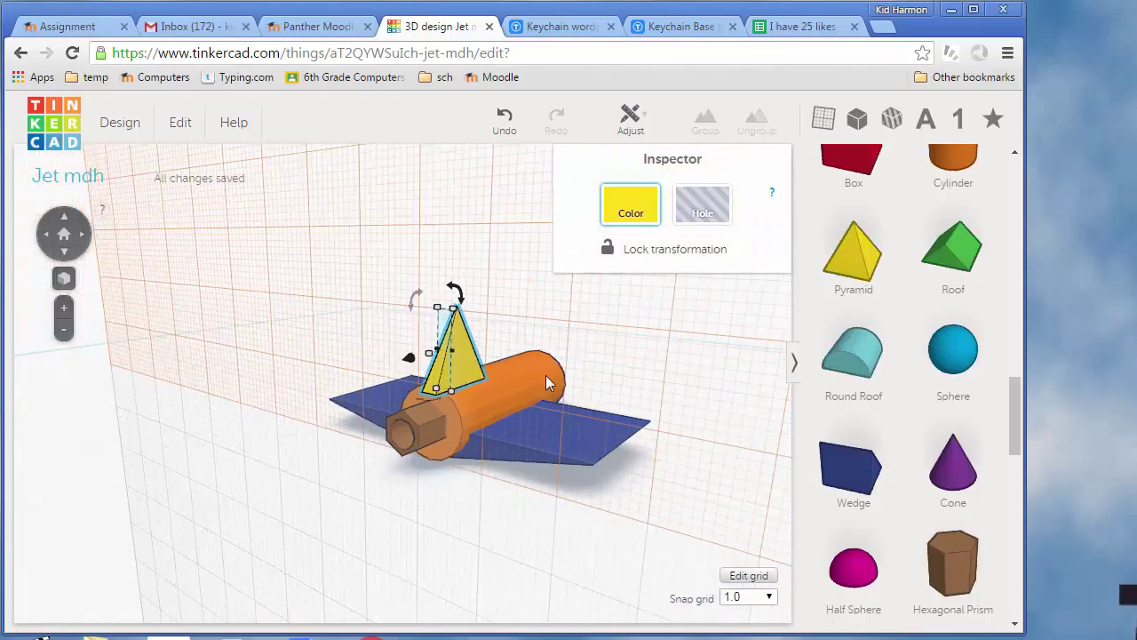
pyautogui.hotkey('ctrl', 'z')
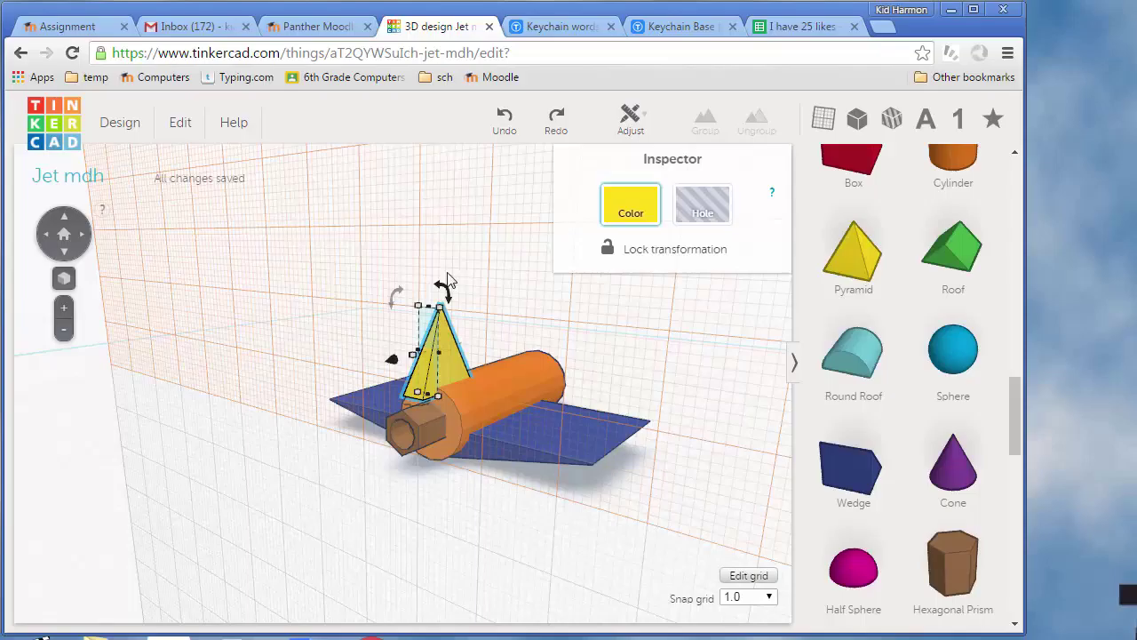
pyautogui.scroll(6, 430, 411)
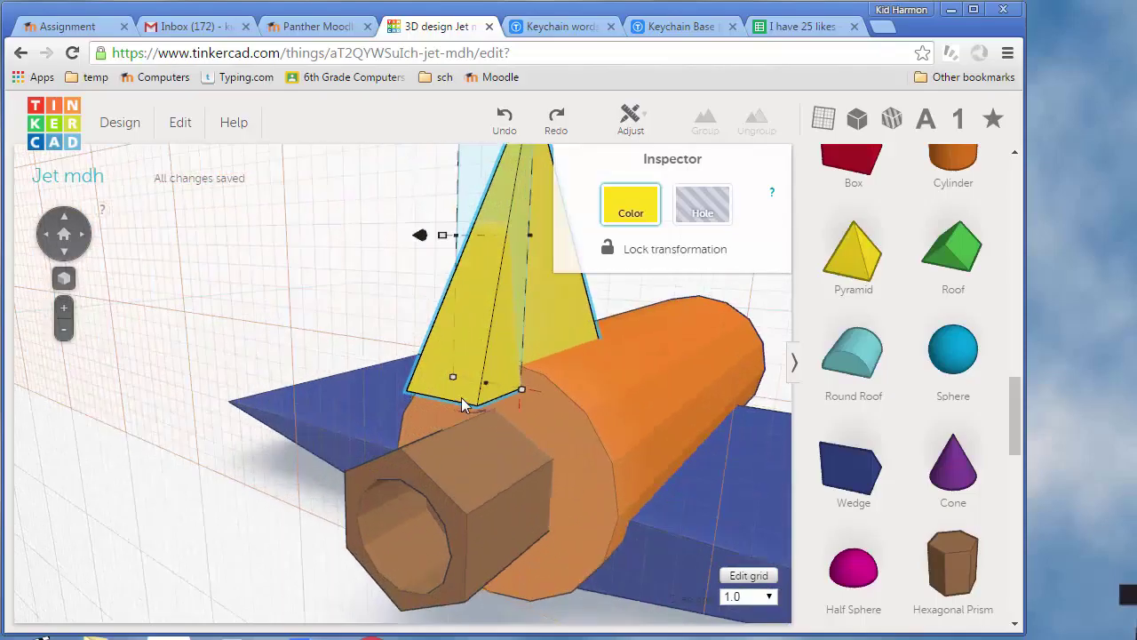
# - Slide the yellow pyramid back along the fuselage toward its rear end
pyautogui.moveTo(396, 427); pyautogui.dragTo(148, 152, button='right')
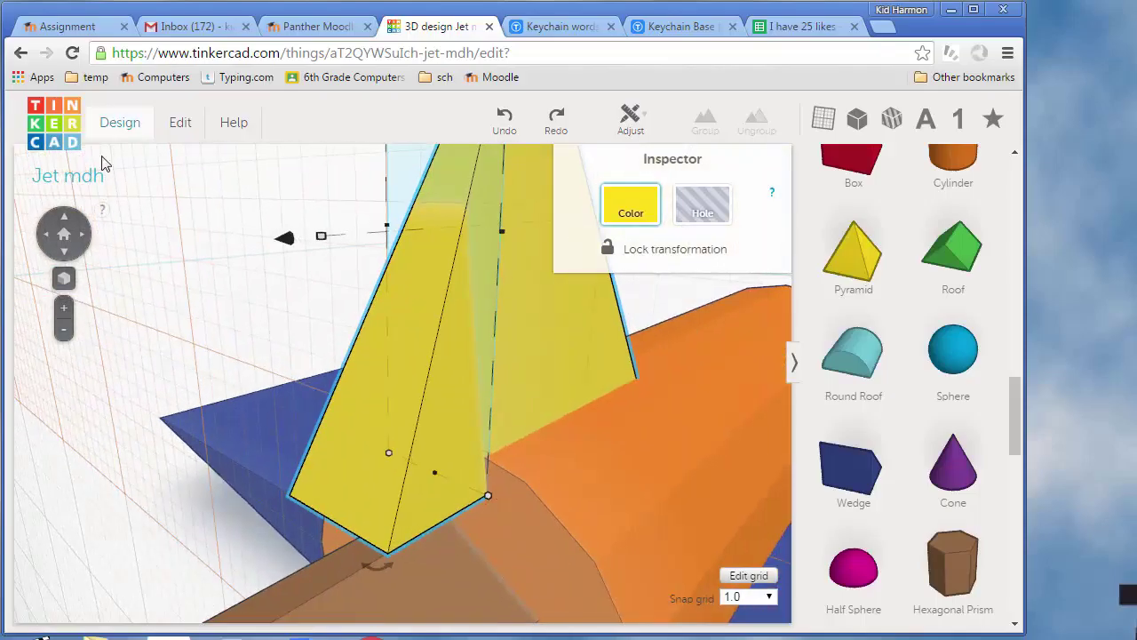
pyautogui.moveTo(435, 472); pyautogui.dragTo(479, 425)
pyautogui.scroll(-5, 480, 431)
pyautogui.scroll(3, 465, 426)
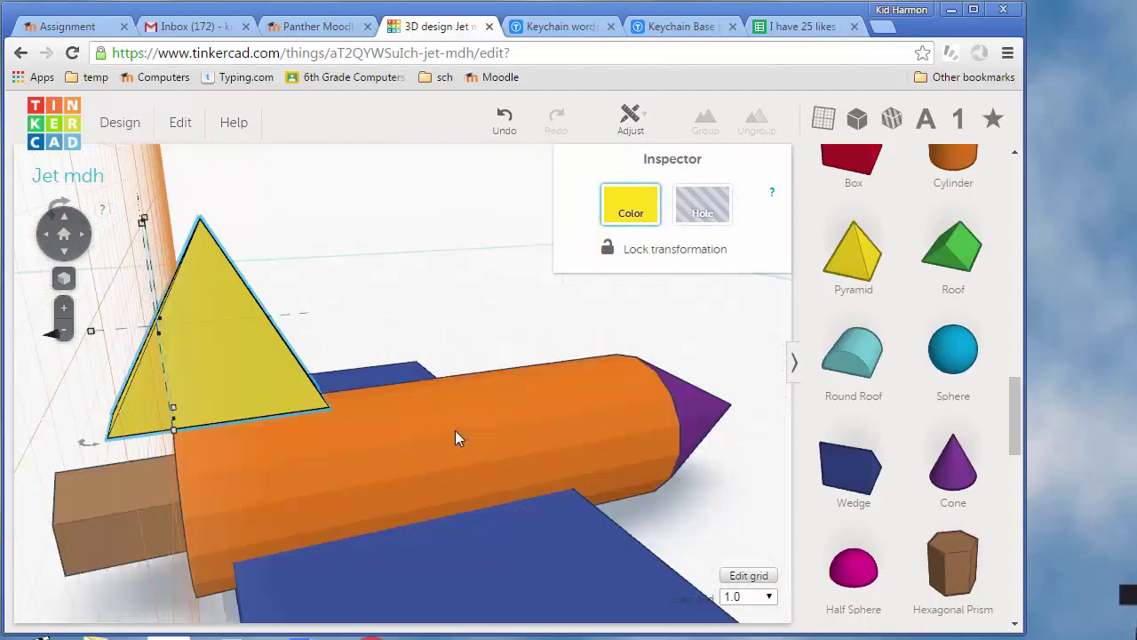
pyautogui.moveTo(133, 340); pyautogui.dragTo(449, 469, button='right')
# - Narrow the tail fin from 11 mm to 8 mm and nudge it right
pyautogui.click(437, 484)
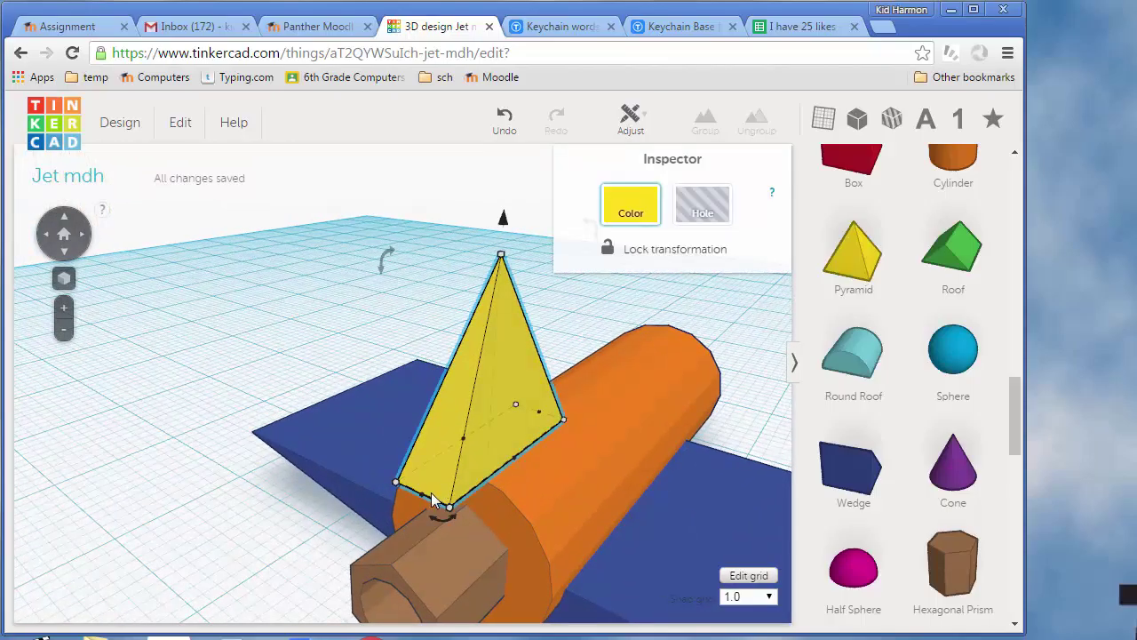
pyautogui.moveTo(471, 490)
pyautogui.moveTo(471, 490); pyautogui.dragTo(475, 479)
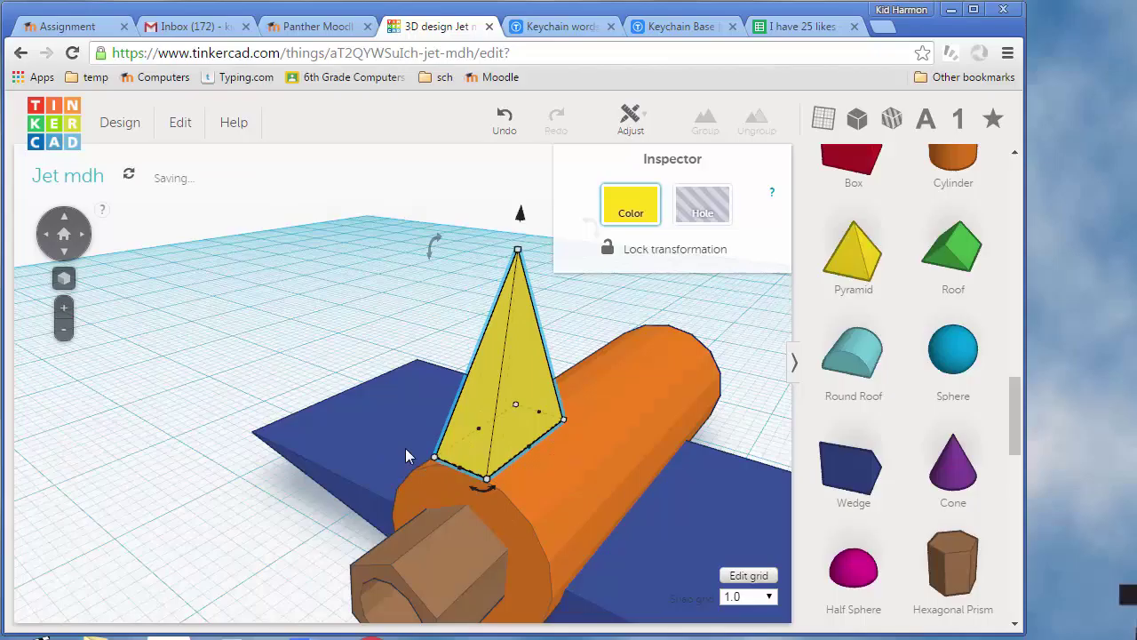
pyautogui.moveTo(406, 448); pyautogui.dragTo(479, 444, button='right')
pyautogui.press('Right')
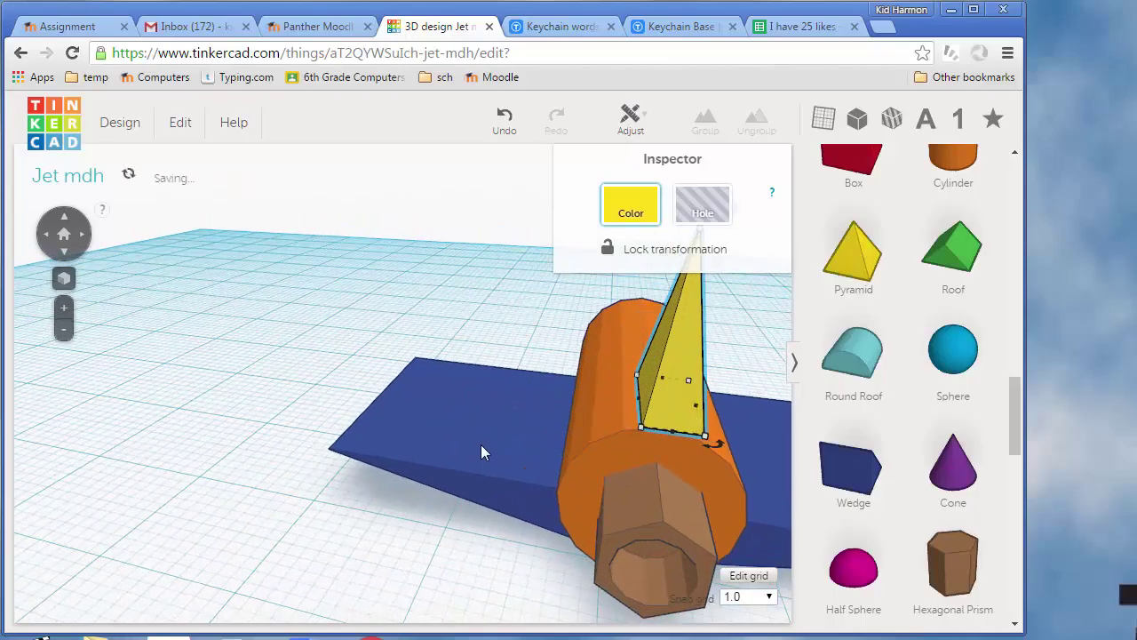
# - Fine-tune the fin's position on a 0.25 snap grid, then restore the grid to 1.0
pyautogui.click(747, 596)
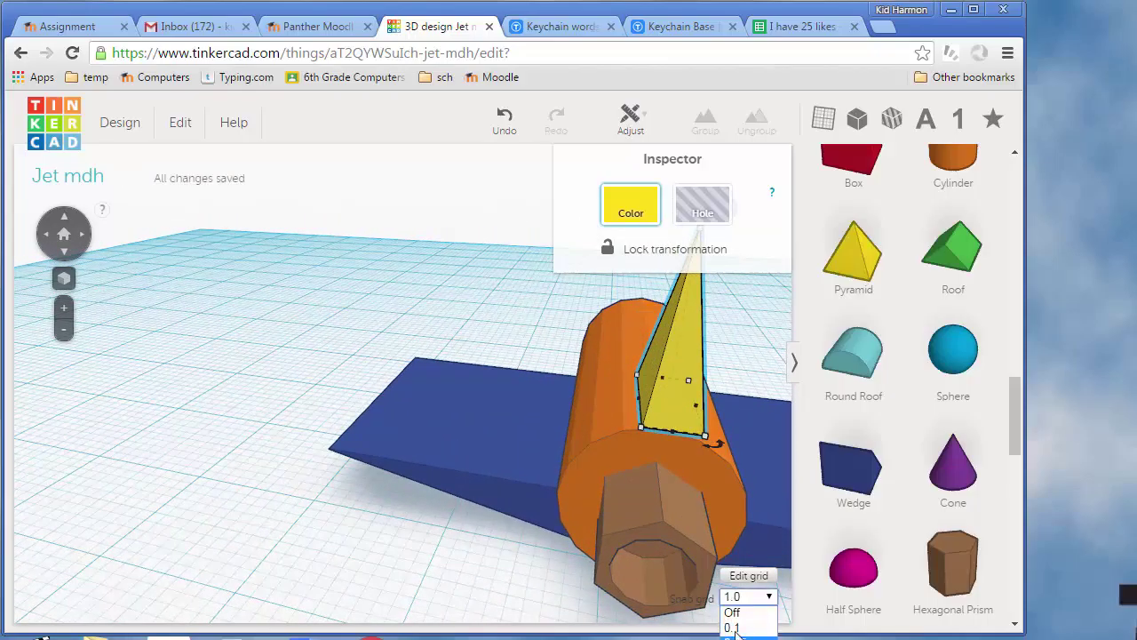
pyautogui.click(736, 633)
pyautogui.press('Left')
pyautogui.press('Left')
pyautogui.press('Left')
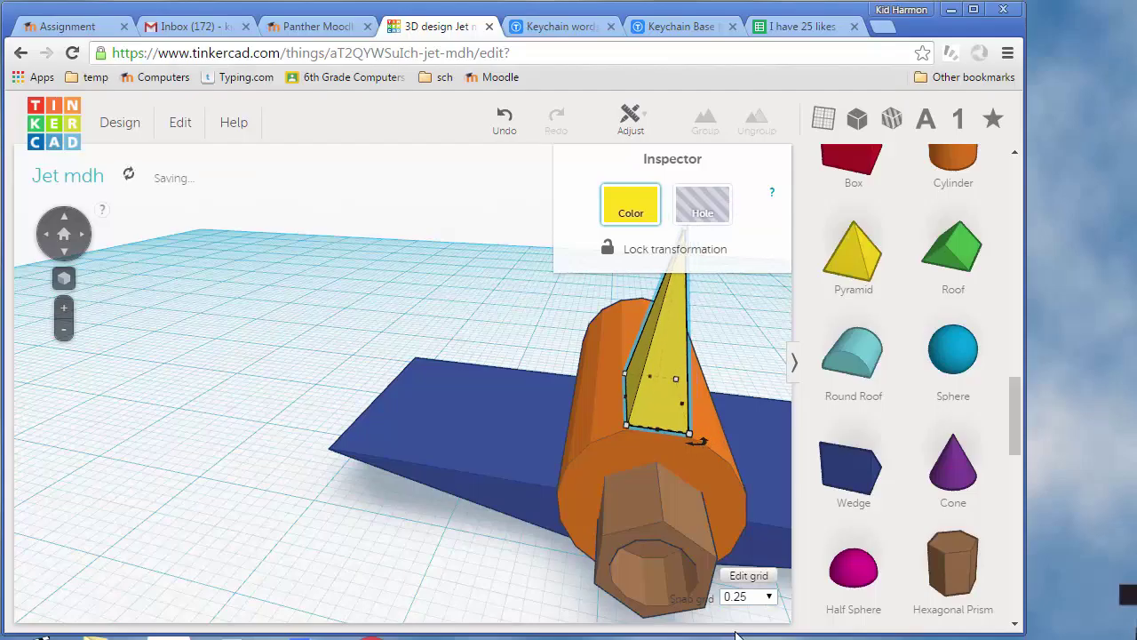
pyautogui.click(747, 596)
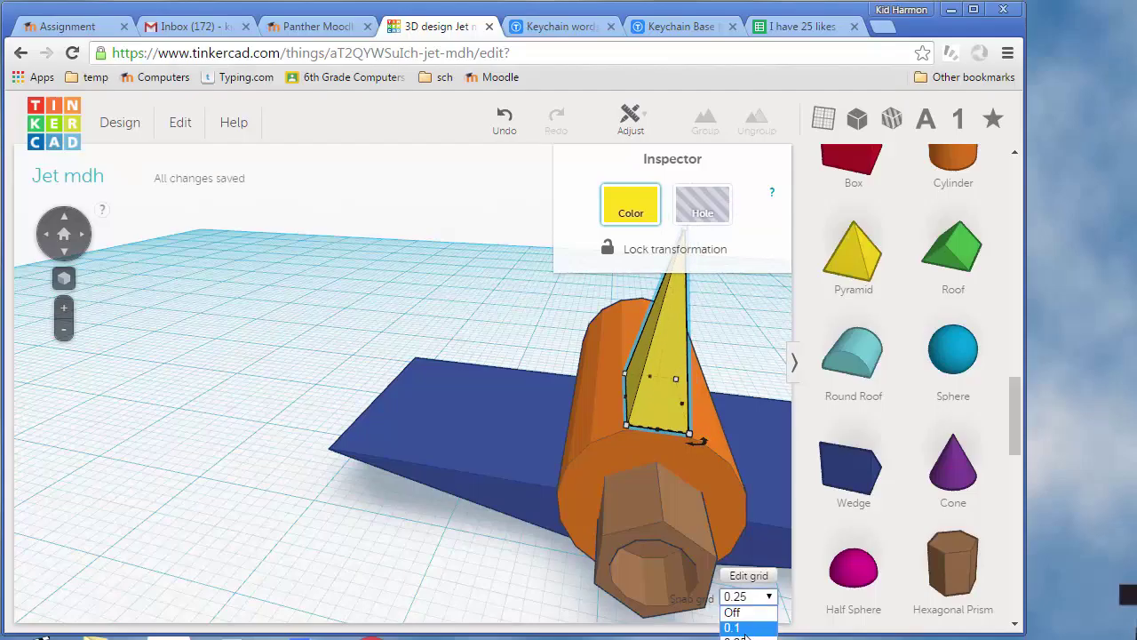
pyautogui.press('Down')
pyautogui.press('Down')
pyautogui.press('Return')
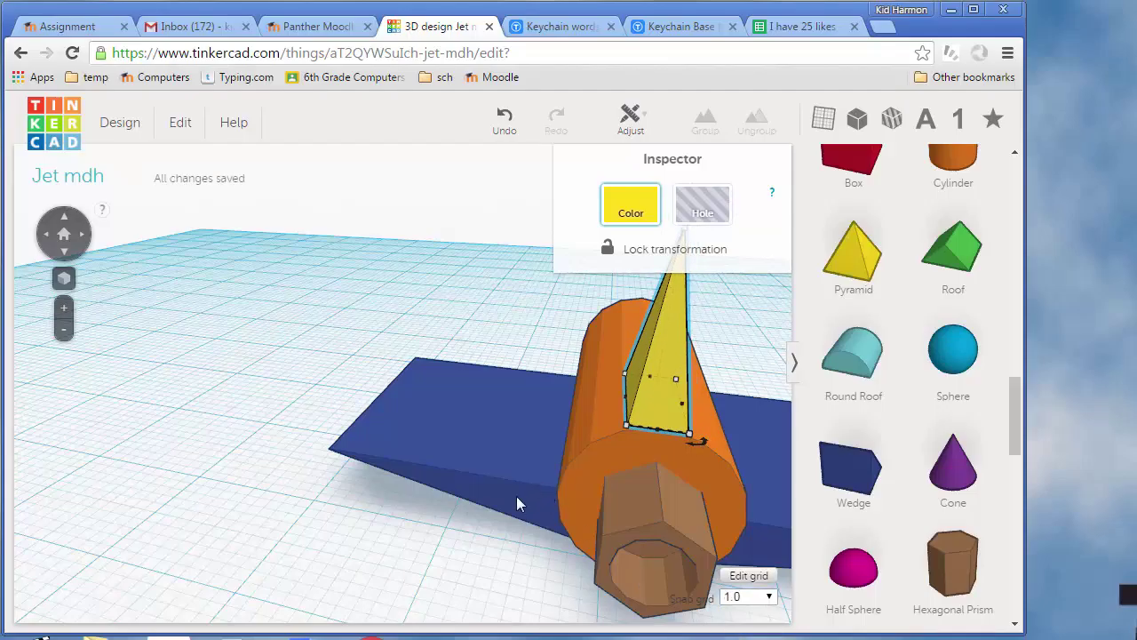
pyautogui.moveTo(516, 495); pyautogui.dragTo(891, 465, button='right')
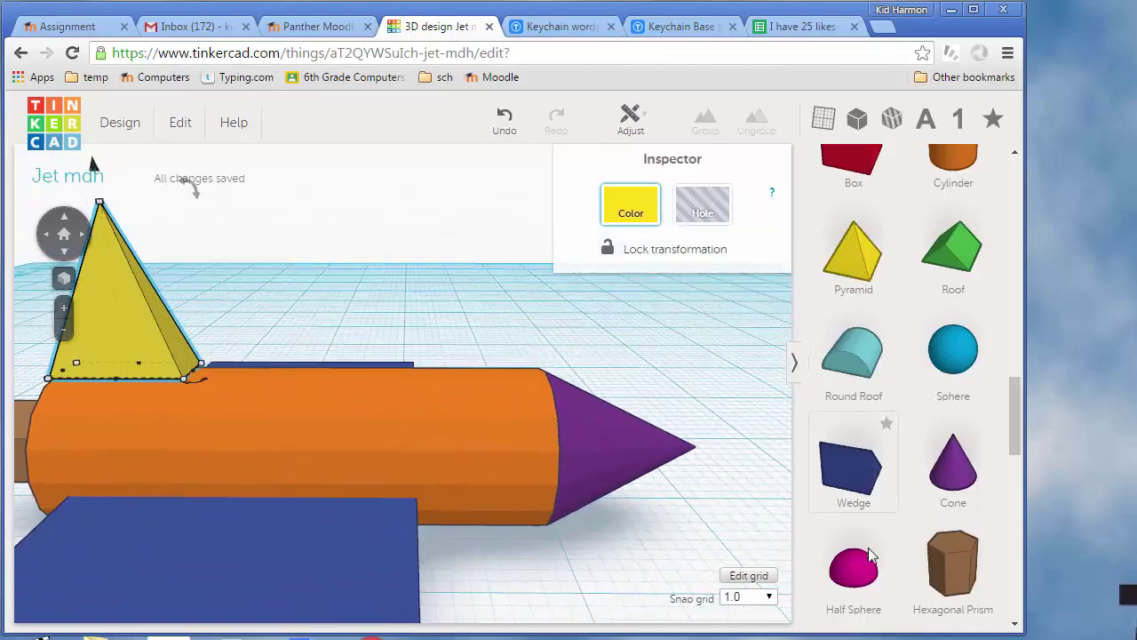
# - Place a half sphere on a workplane on the fuselage and shrink it to a 10 mm upright oval
pyautogui.moveTo(497, 379); pyautogui.dragTo(324, 578, button='right')
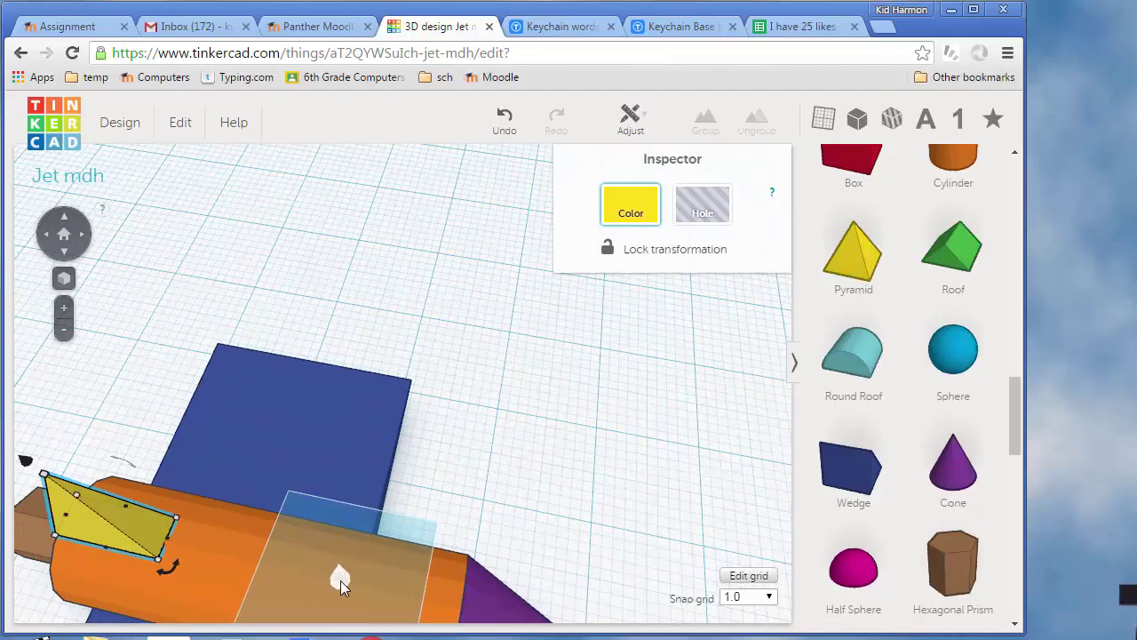
pyautogui.click(340, 580)
pyautogui.moveTo(831, 579); pyautogui.dragTo(382, 542)
pyautogui.moveTo(424, 510); pyautogui.dragTo(303, 457, button='right')
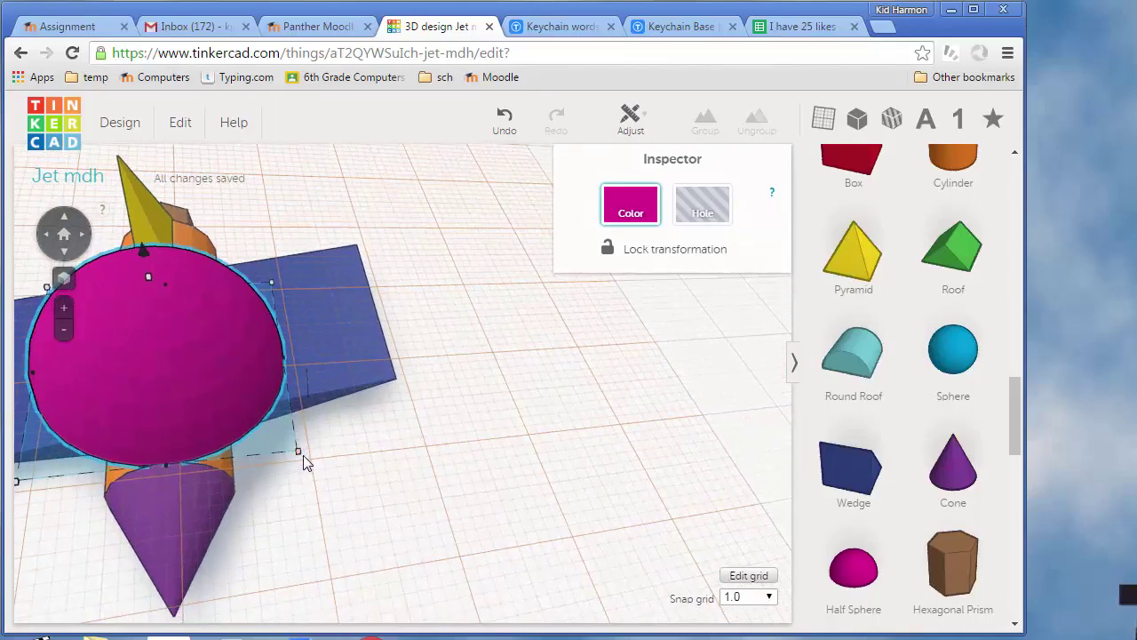
pyautogui.moveTo(299, 451); pyautogui.dragTo(167, 365)
pyautogui.moveTo(168, 323); pyautogui.dragTo(117, 325)
# - Nudge the oval canopy toward the nose and sink it 2 mm into the fuselage
pyautogui.press('Right')
pyautogui.press('Right')
pyautogui.press('Right')
pyautogui.press('Right')
pyautogui.press('Right')
pyautogui.press('Right')
pyautogui.press('Right')
pyautogui.press('Right')
pyautogui.press('Right')
pyautogui.press('Down')
pyautogui.press('Down')
pyautogui.press('Down')
pyautogui.press('Down')
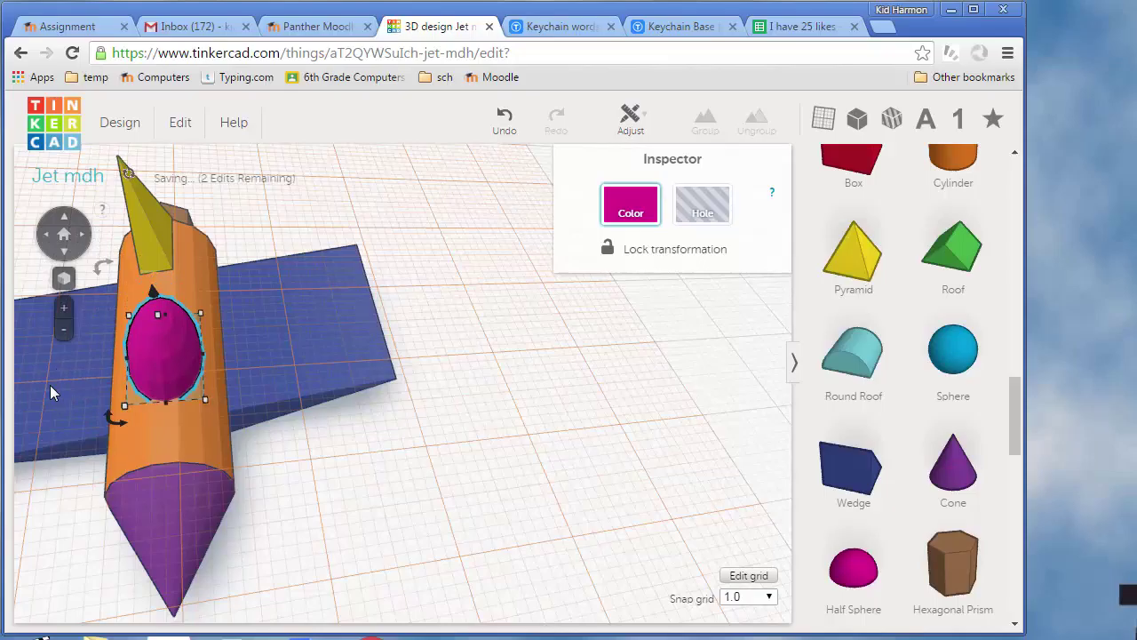
pyautogui.moveTo(495, 540); pyautogui.dragTo(402, 262, button='right')
pyautogui.moveTo(433, 207); pyautogui.dragTo(435, 225)
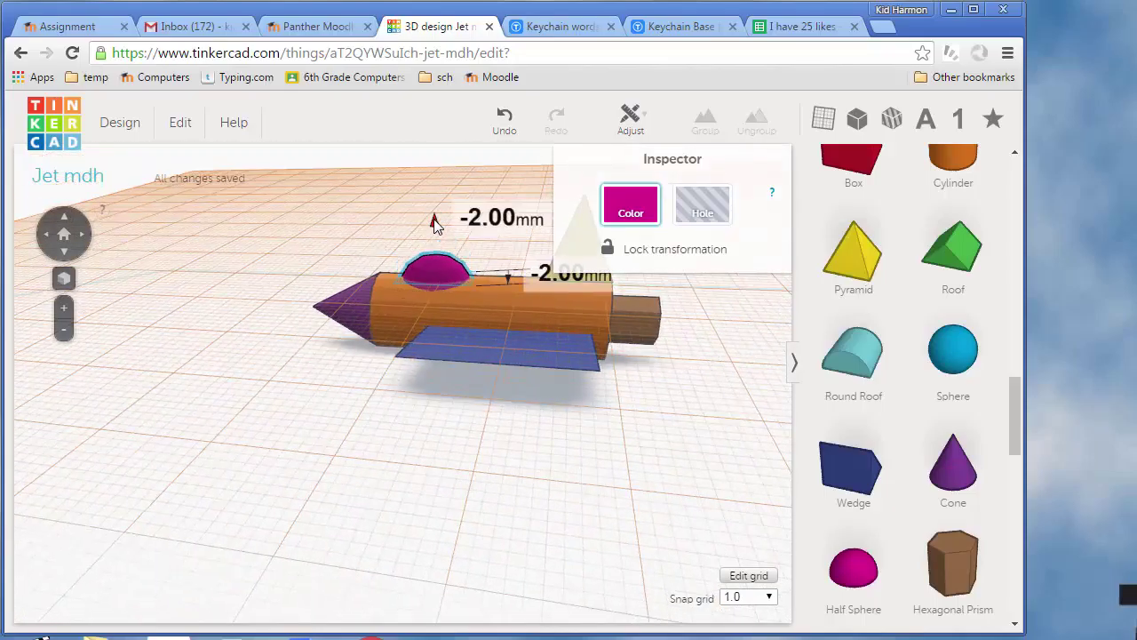
pyautogui.moveTo(426, 231); pyautogui.dragTo(288, 383, button='right')
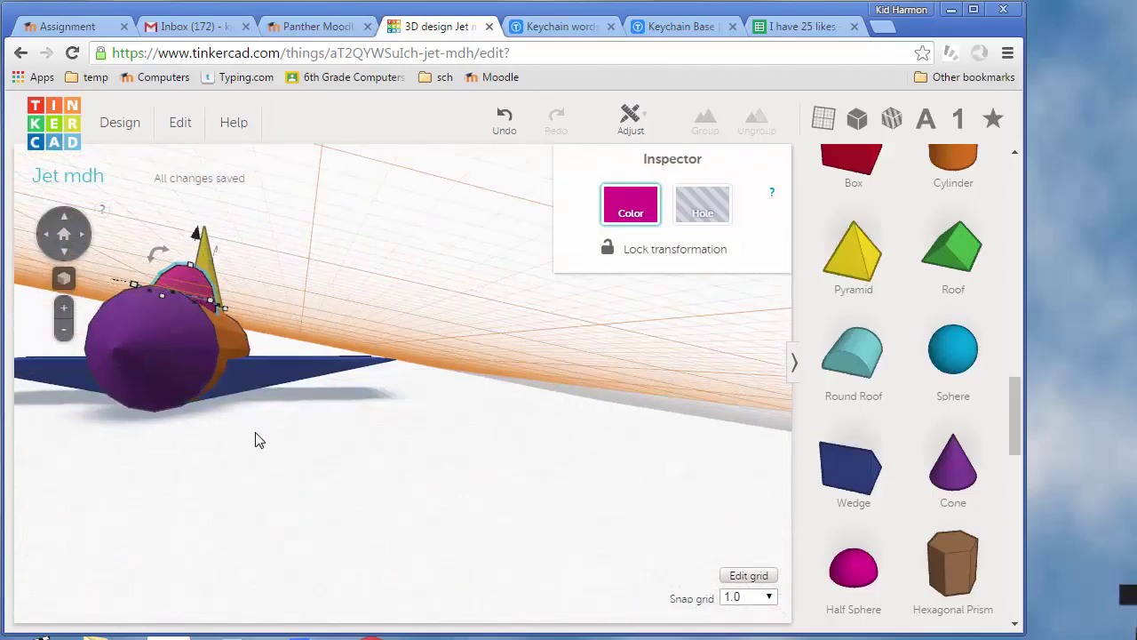
pyautogui.moveTo(353, 443); pyautogui.dragTo(436, 491, button='right')
pyautogui.scroll(-2, 417, 491)
pyautogui.moveTo(455, 546); pyautogui.dragTo(264, 393, button='right')
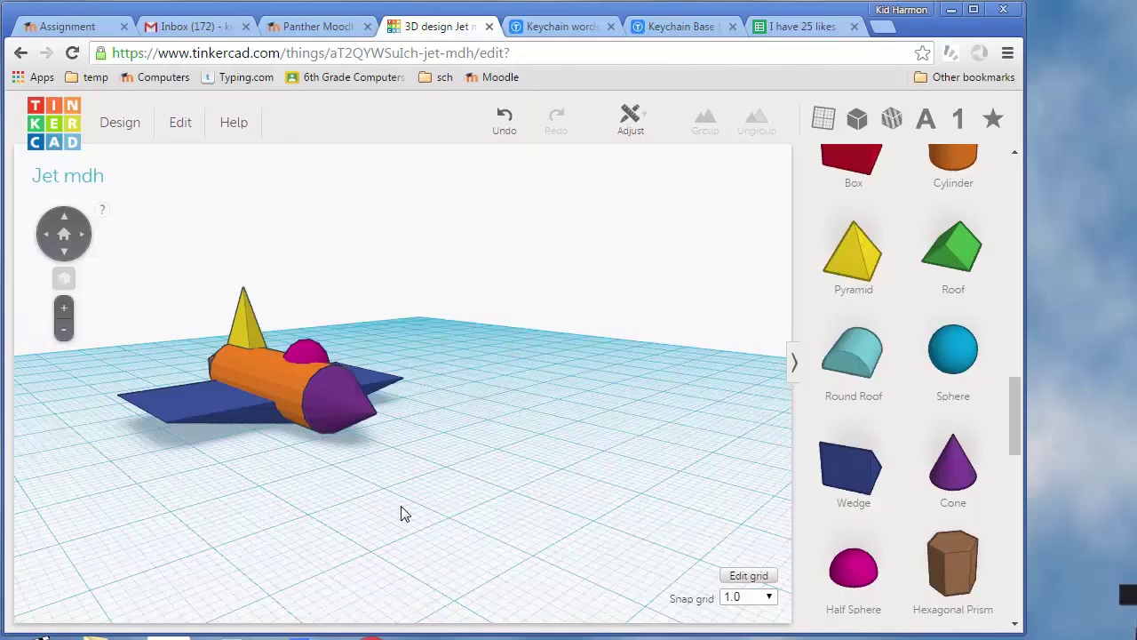
# - Upload the jet design to Thingiverse from the Design menu
pyautogui.click(115, 129)
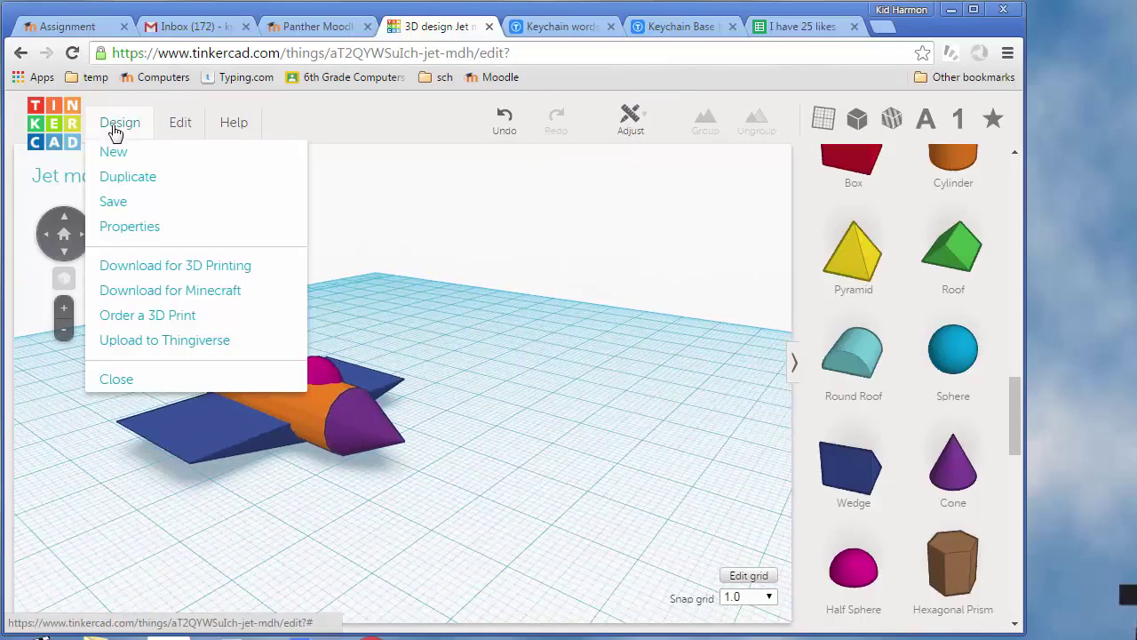
pyautogui.click(174, 341)
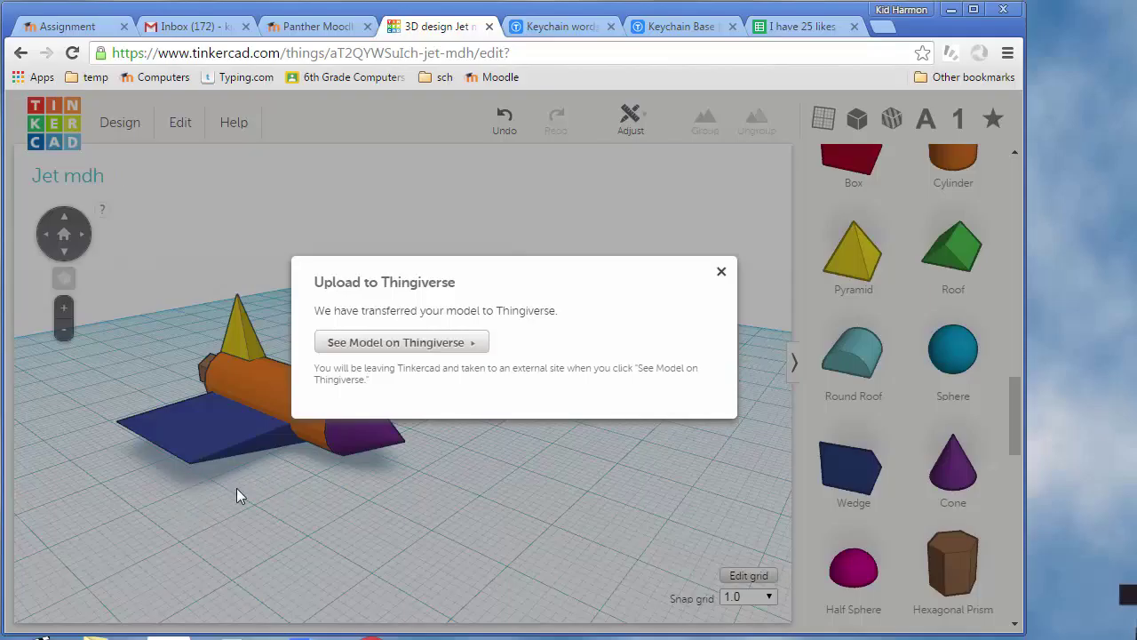
# - Open the screen-capture tool, cancel its first capture, and dismiss the upload confirmation
pyautogui.click(191, 627)
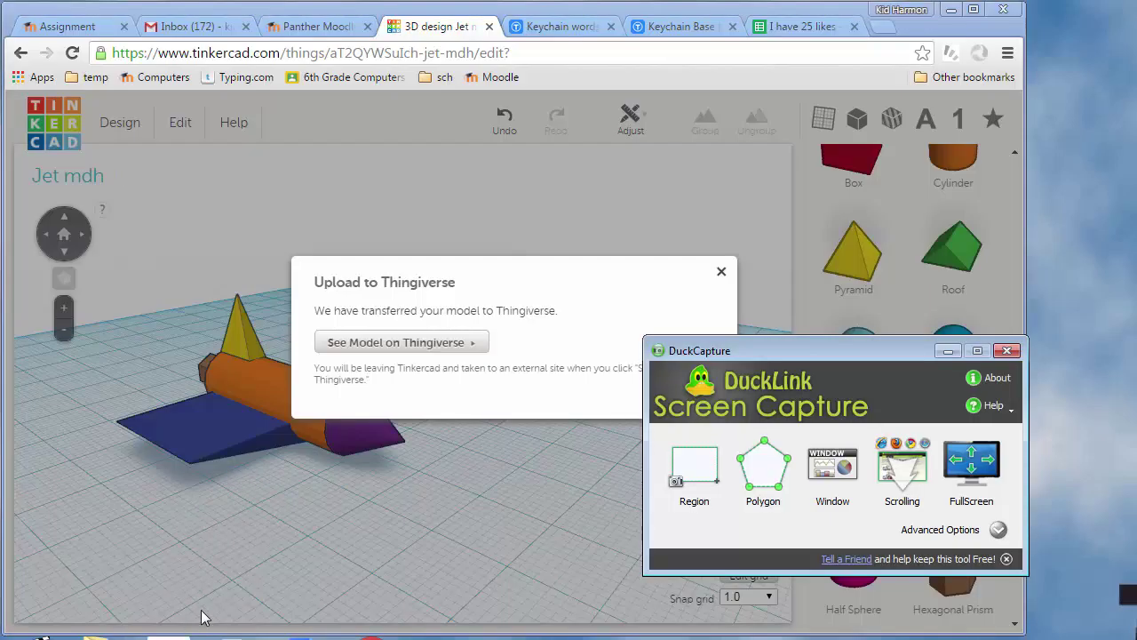
pyautogui.click(698, 476)
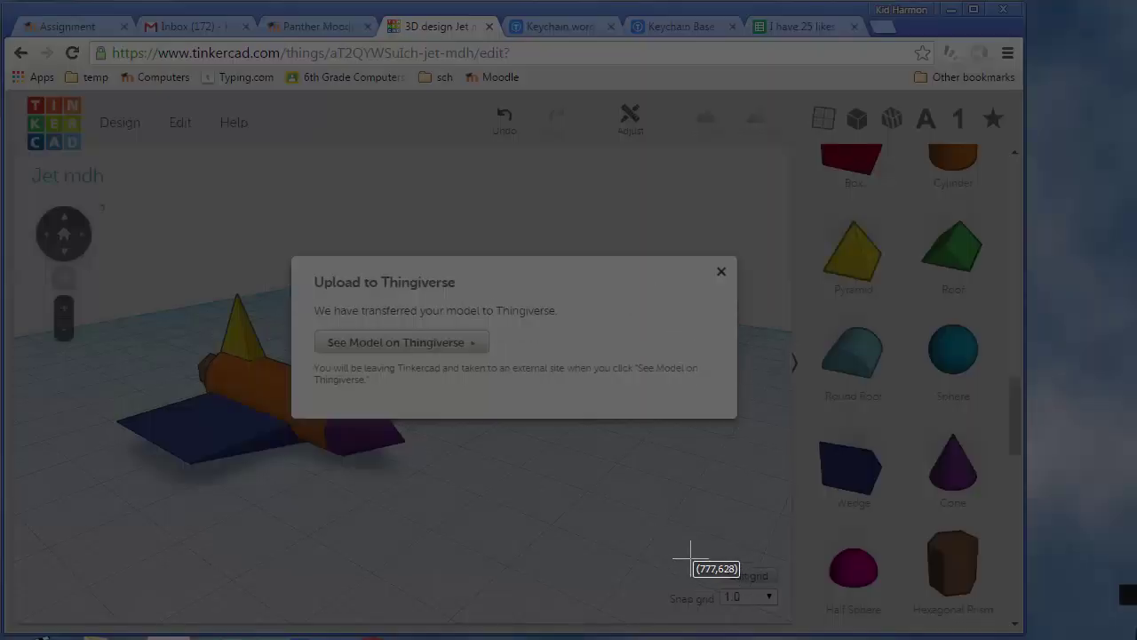
pyautogui.click(690, 549)
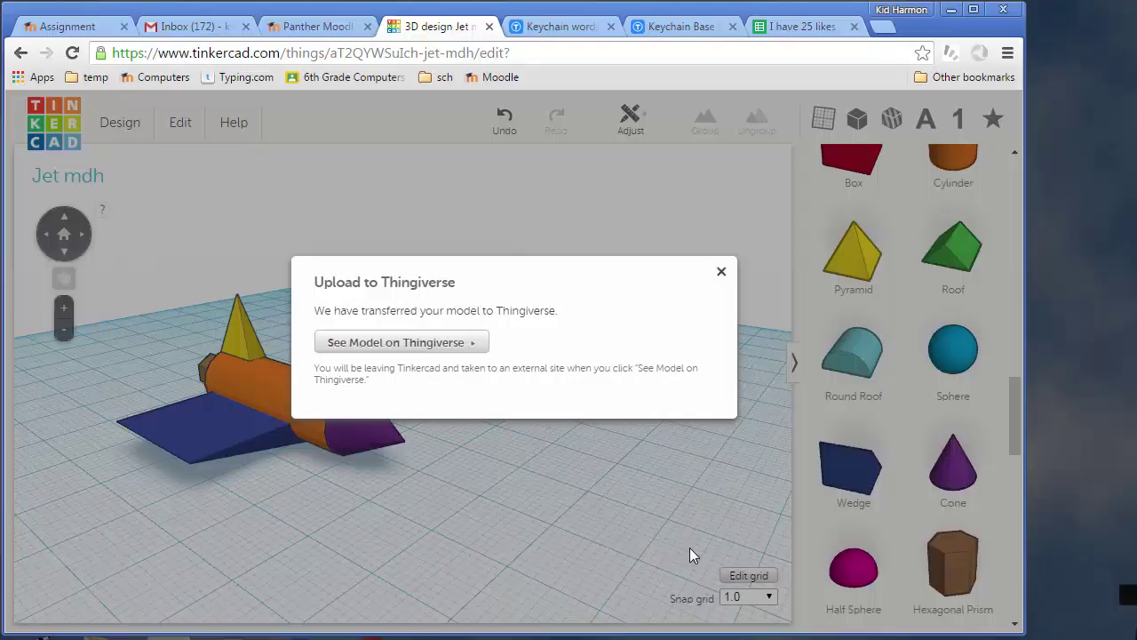
pyautogui.click(723, 273)
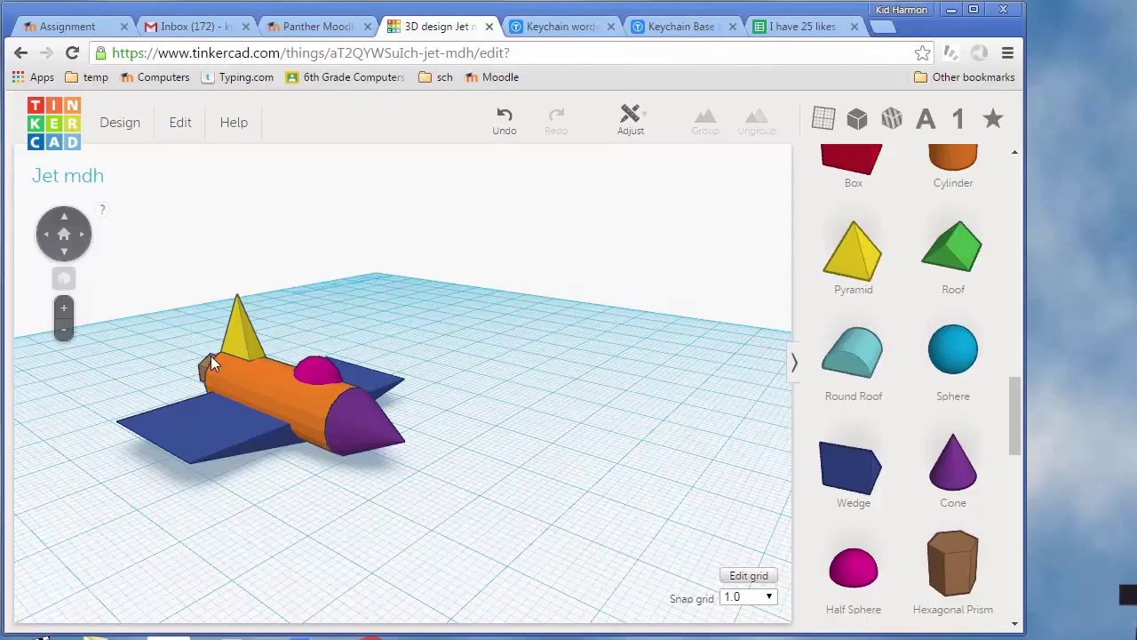
# - Screenshot the region around the jet, then bring up its Jet mdh Thingiverse page
pyautogui.press('Print')
pyautogui.moveTo(105, 250); pyautogui.dragTo(466, 530)
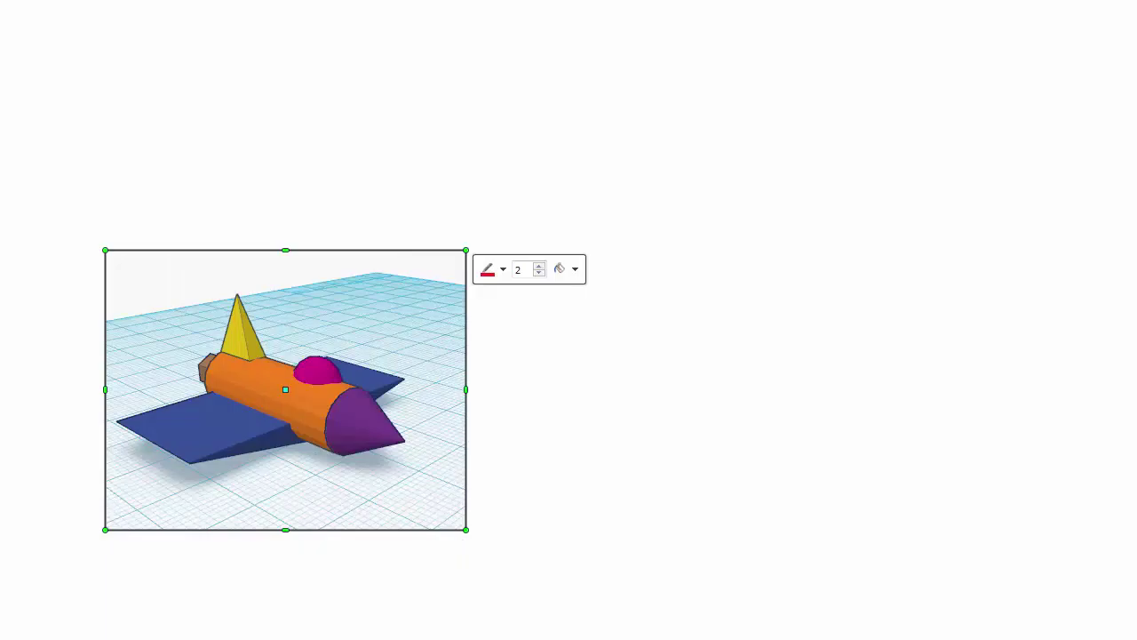
pyautogui.press('Escape')
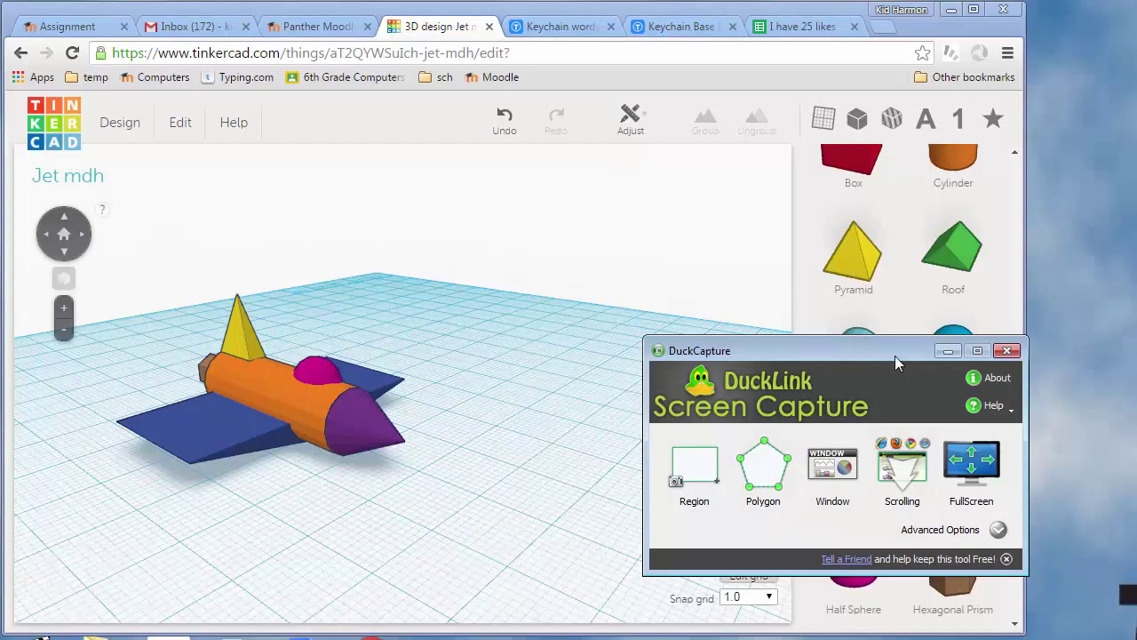
pyautogui.click(948, 352)
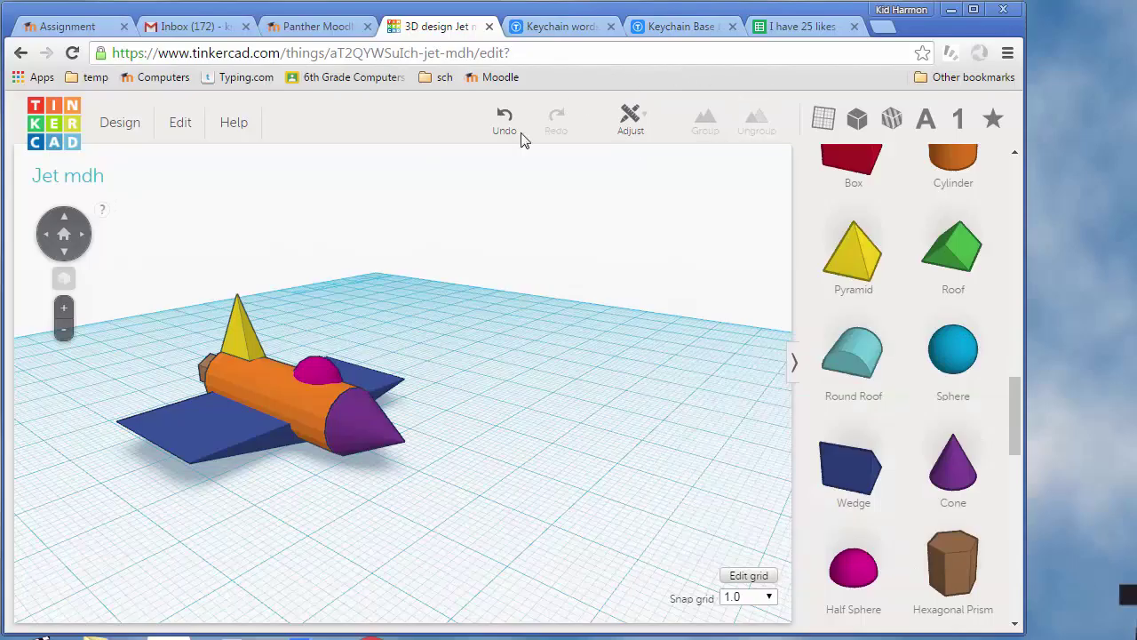
pyautogui.hotkey('ctrl', 'Tab')
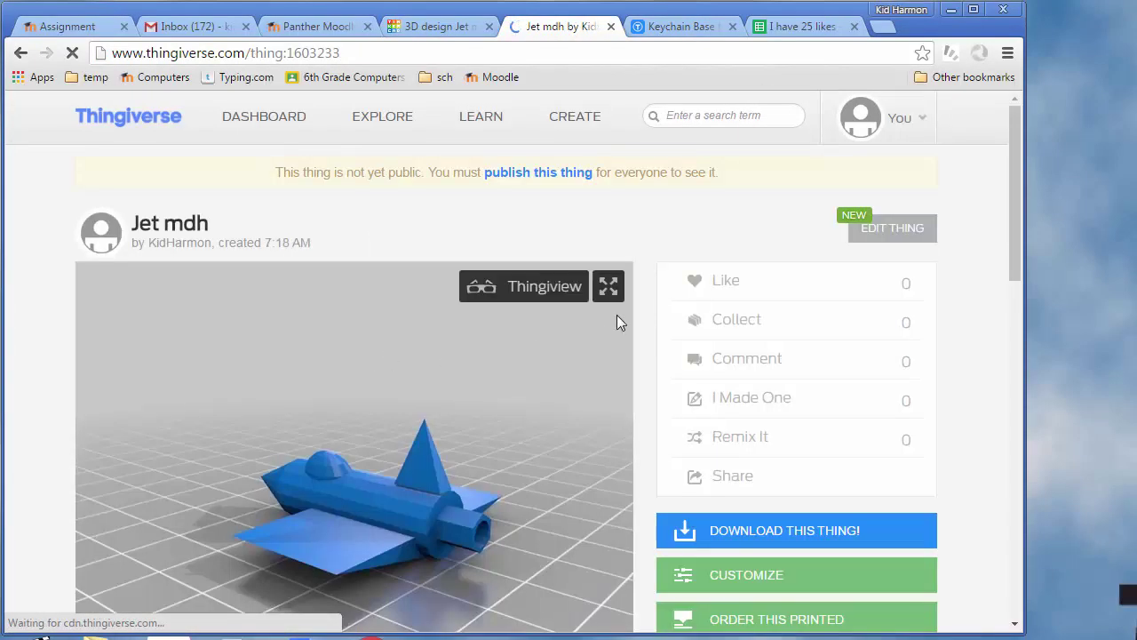
# - Add the Snap png jet screenshot from the Desktop as a photo of Jet mdh
pyautogui.click(878, 237)
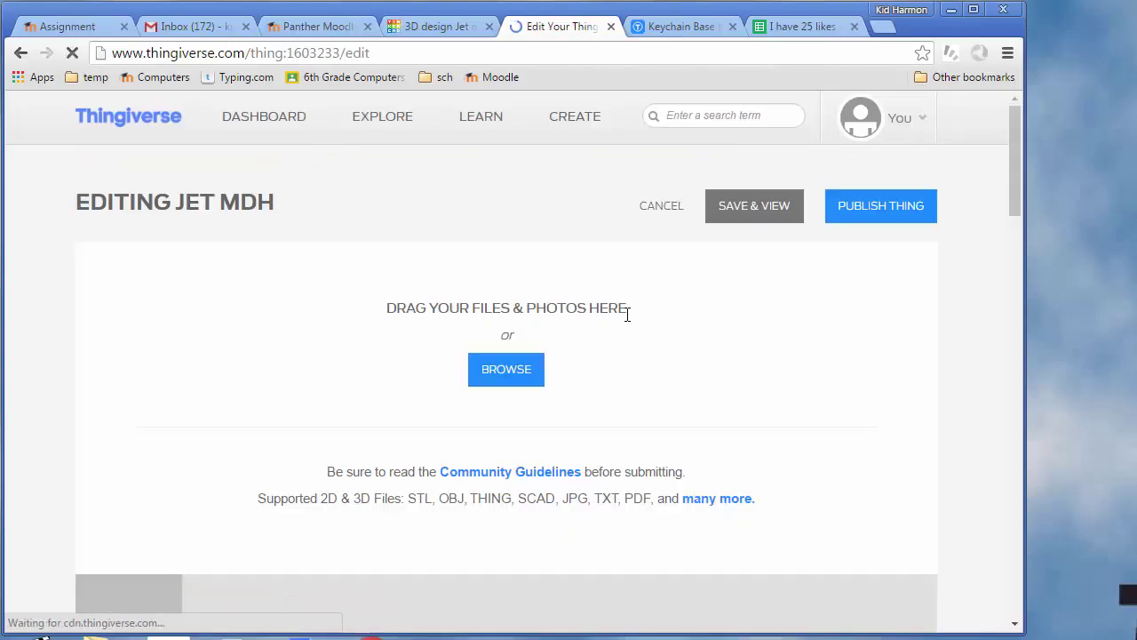
pyautogui.click(506, 369)
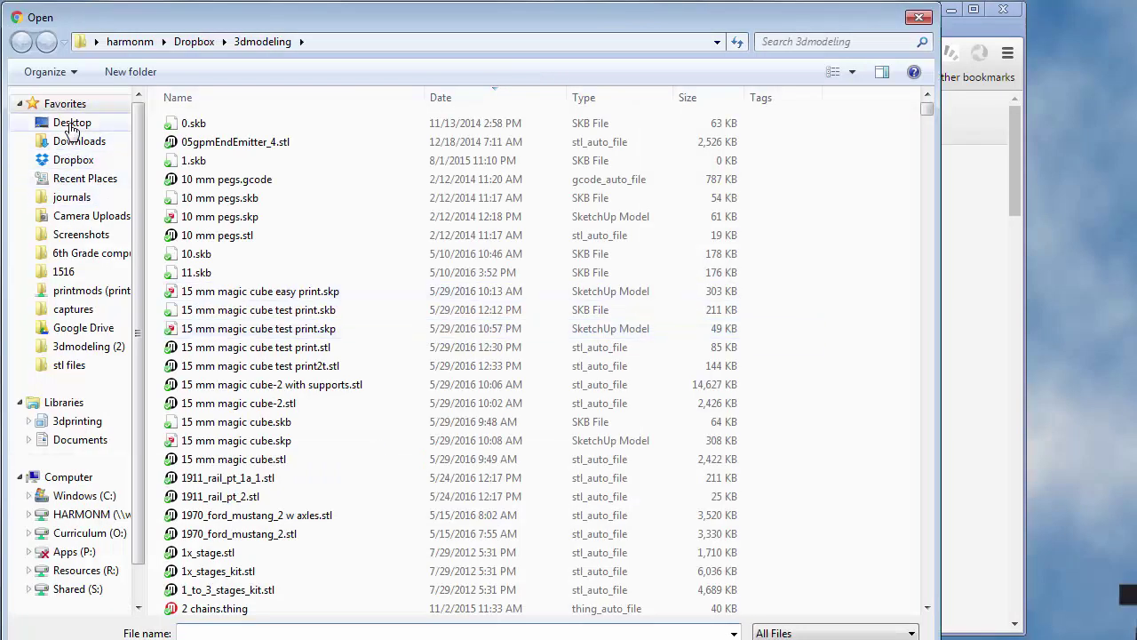
pyautogui.click(71, 122)
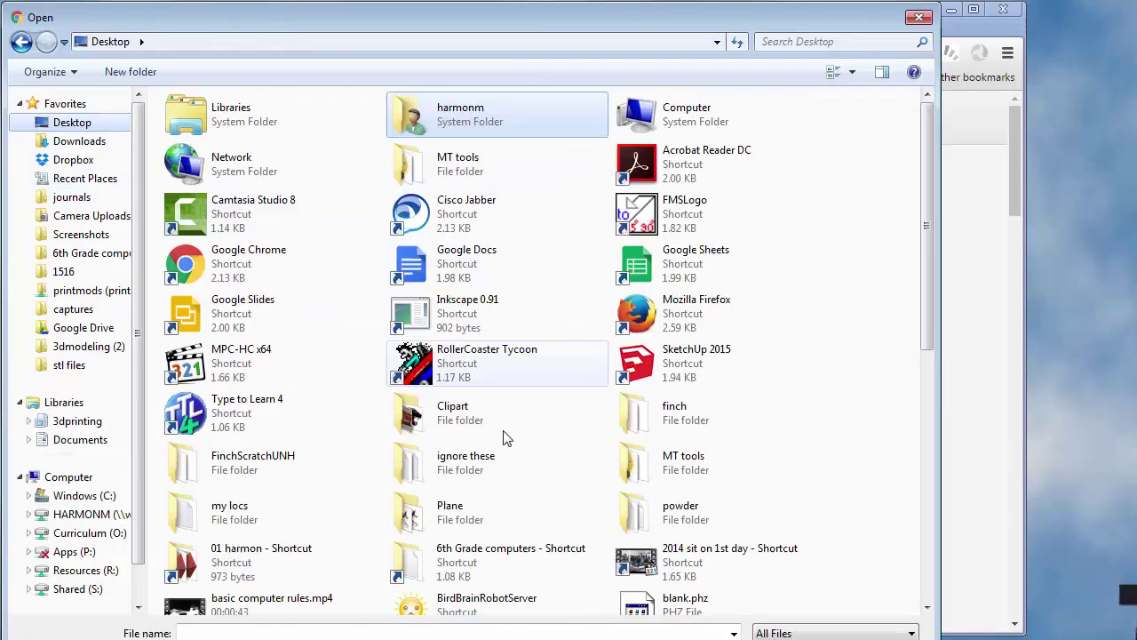
pyautogui.click(519, 497)
pyautogui.scroll(-5, 521, 488)
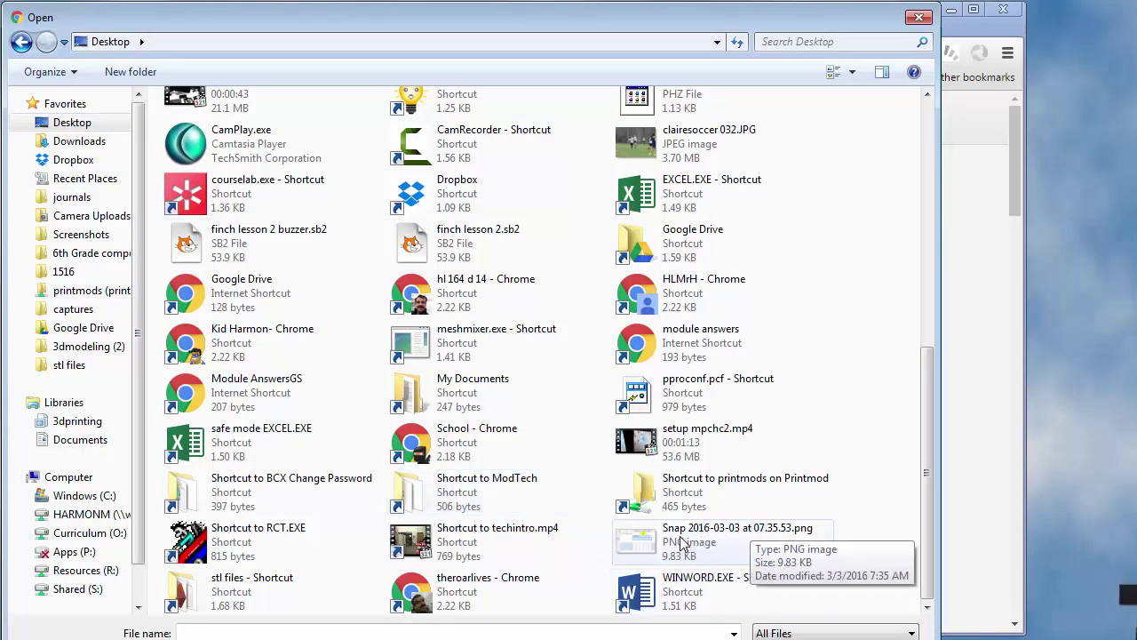
pyautogui.scroll(-1, 673, 551)
pyautogui.click(226, 588)
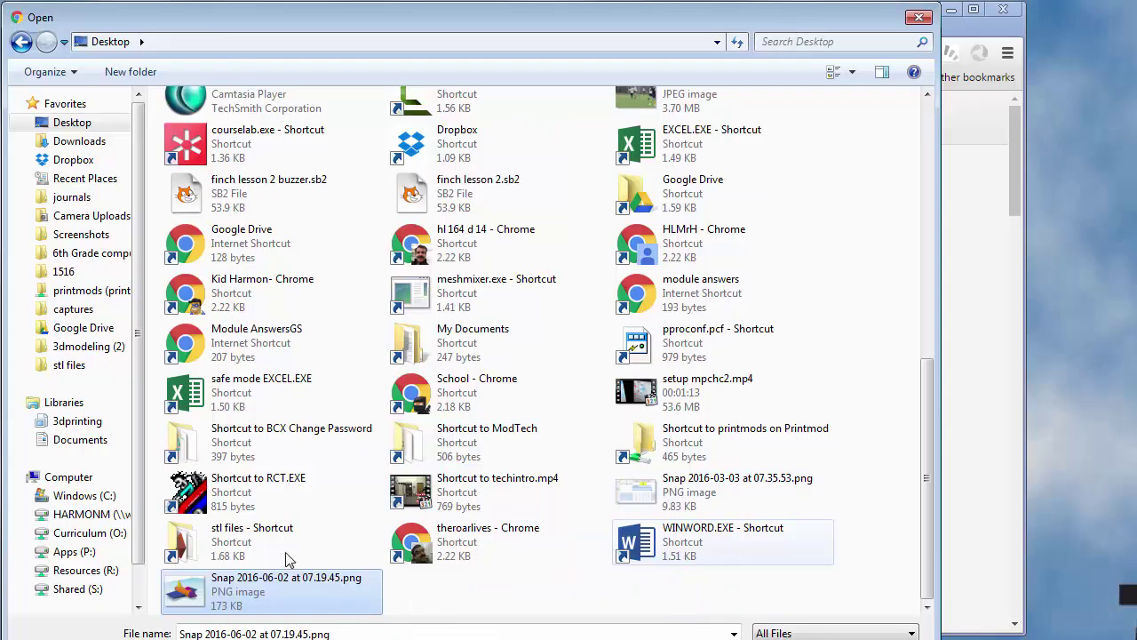
pyautogui.doubleClick(227, 588)
pyautogui.scroll(-2, 308, 488)
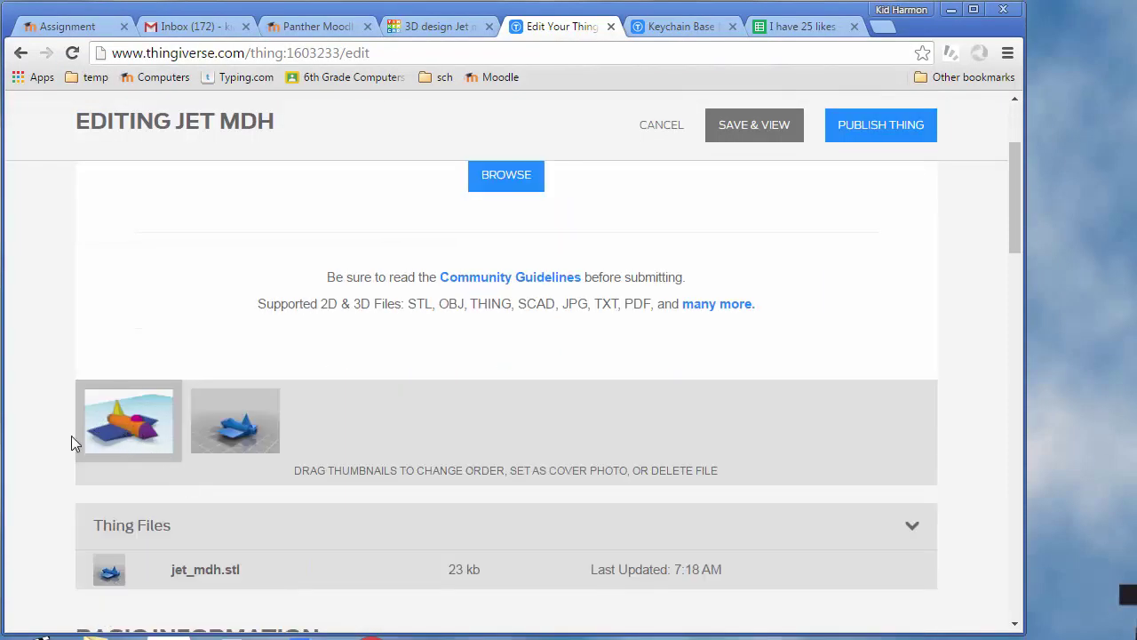
pyautogui.scroll(1, 622, 337)
# - Publish the Jet mdh thing publicly, then go to the YouTube channel window
pyautogui.click(881, 138)
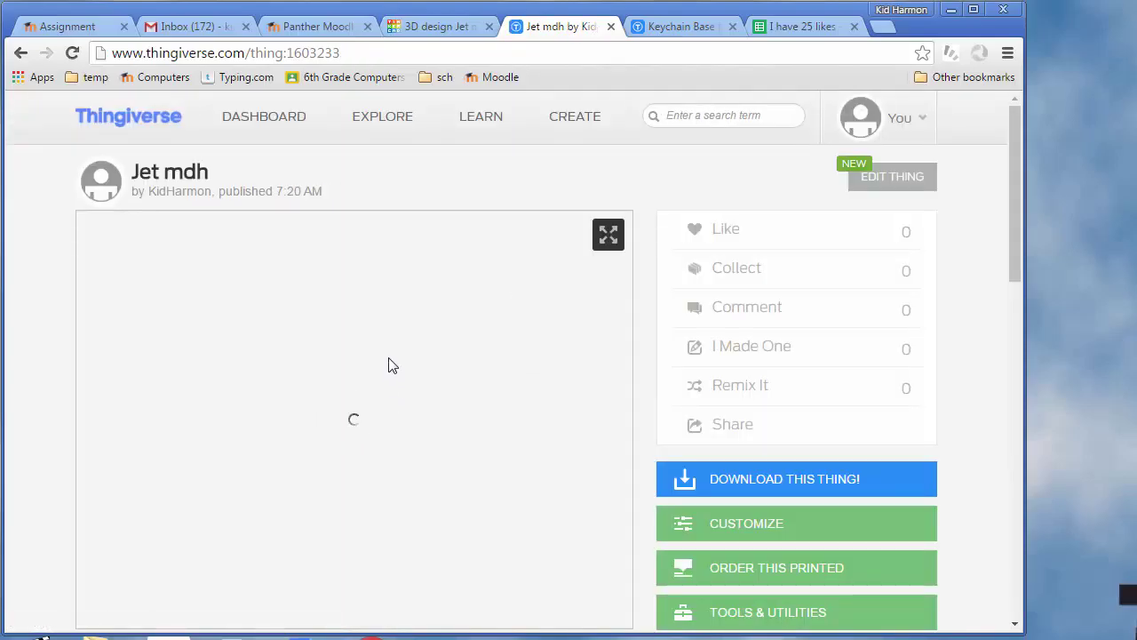
pyautogui.scroll(-1, 392, 364)
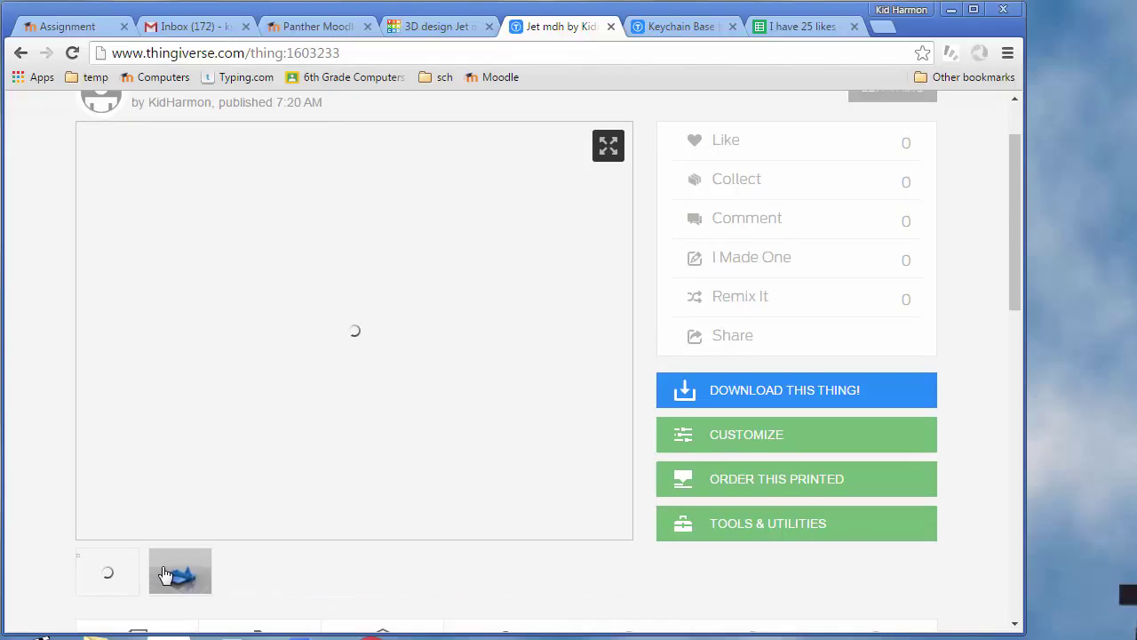
pyautogui.scroll(1, 373, 549)
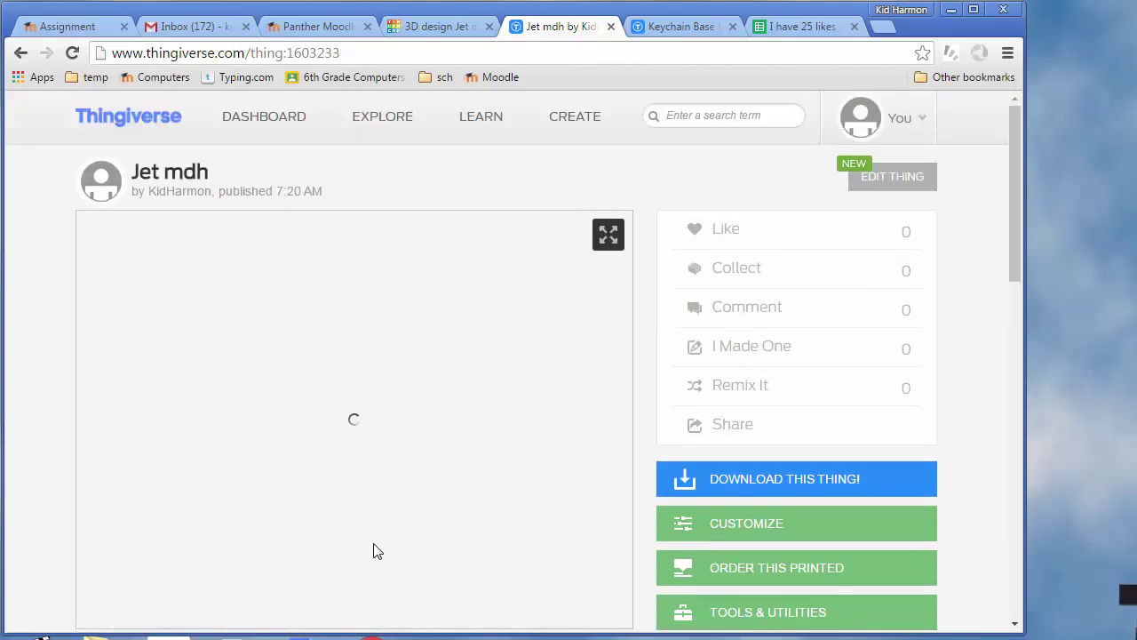
pyautogui.hotkey('alt', 'Tab')
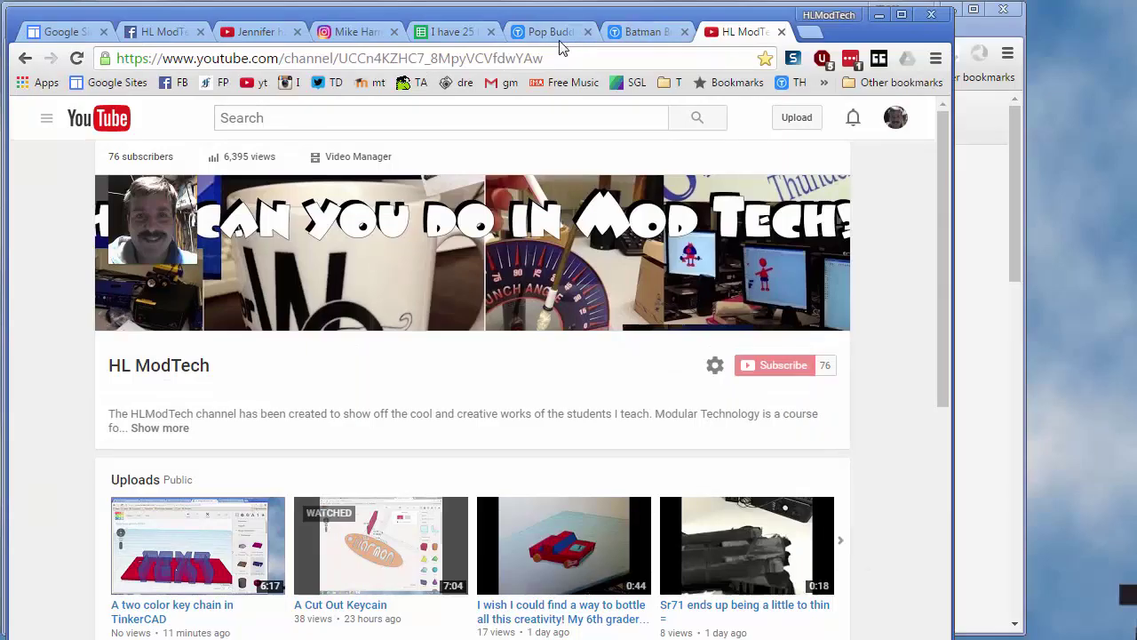
# - View the class's Instagram car post, then its Facebook page feed
pyautogui.click(355, 33)
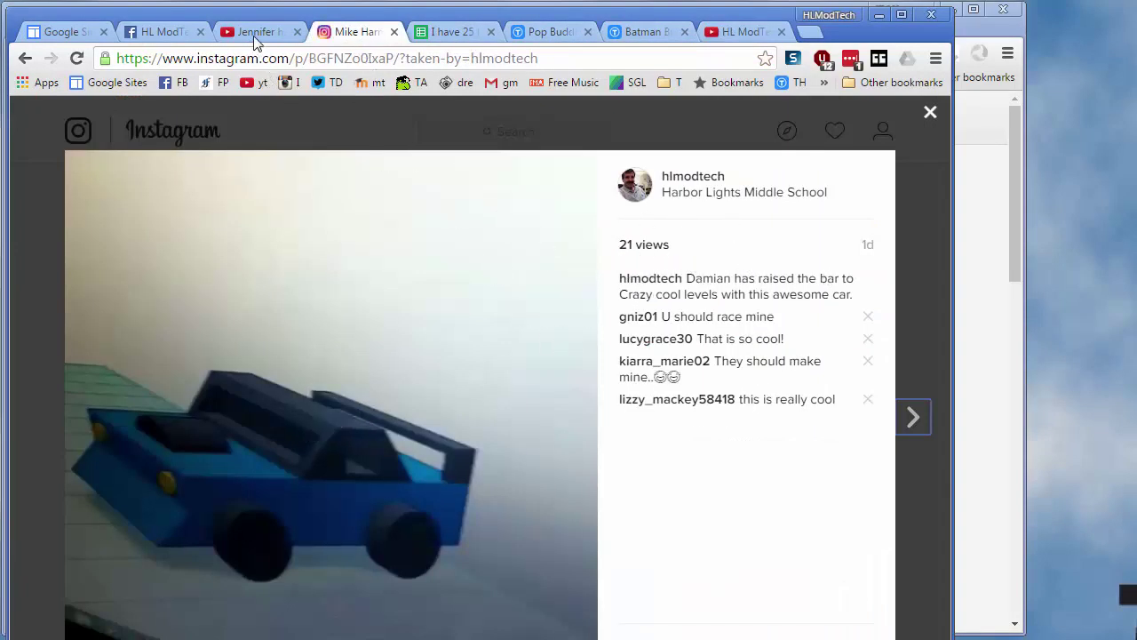
pyautogui.click(165, 33)
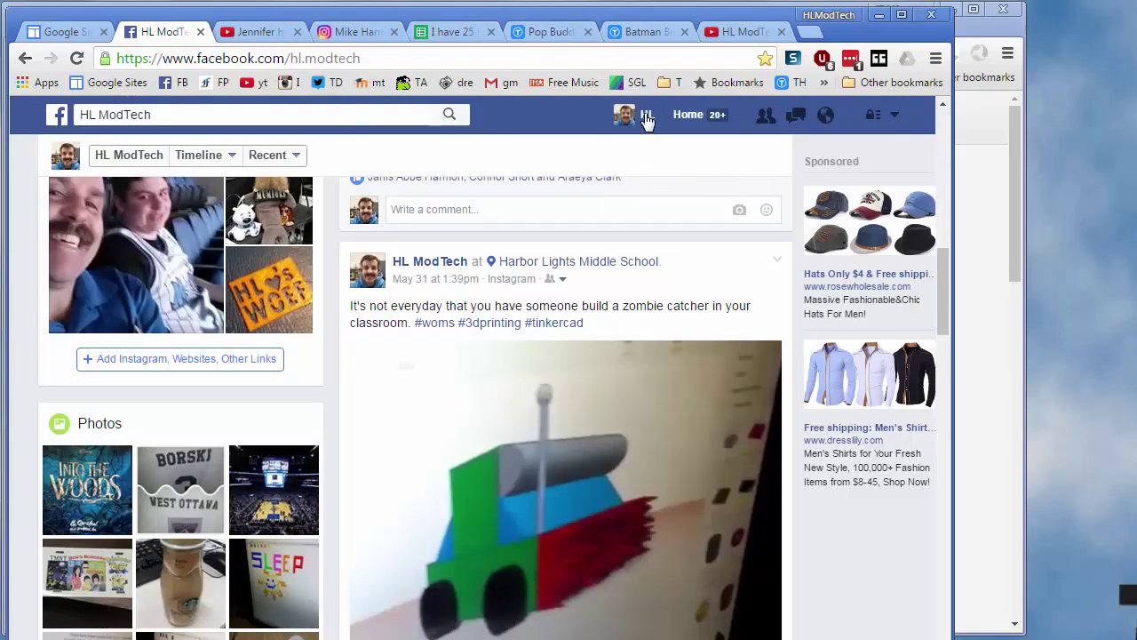